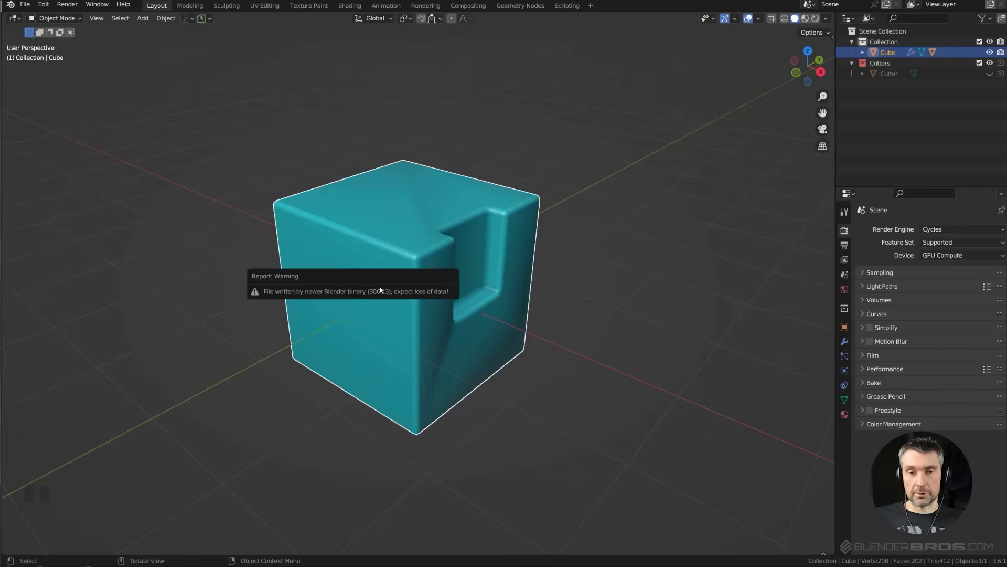
Shade the notched cube auto smooth, check its mesh normals settings, and remove its Smooth by Angle modifier
right_click(419, 237)
click(432, 263)
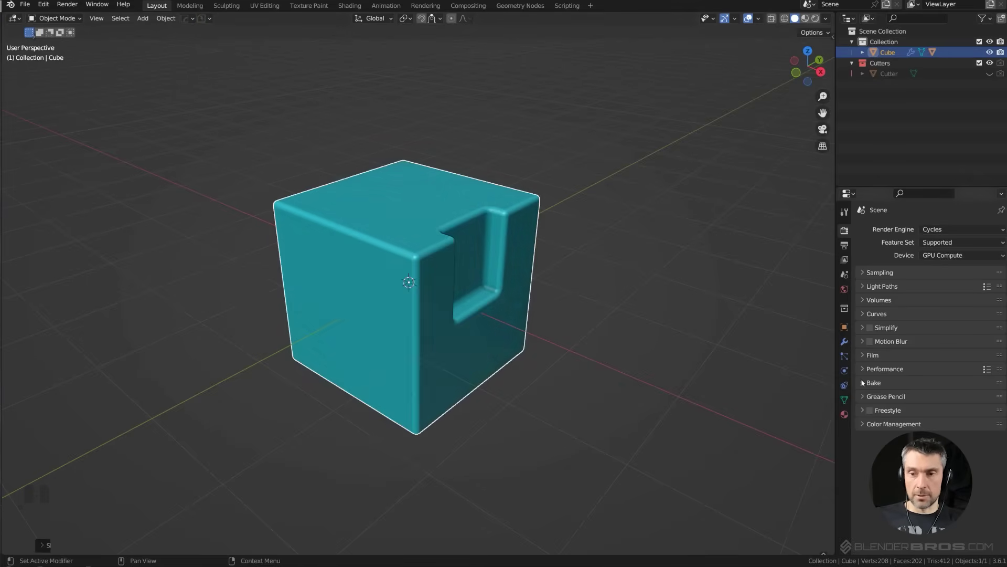
click(844, 400)
click(868, 443)
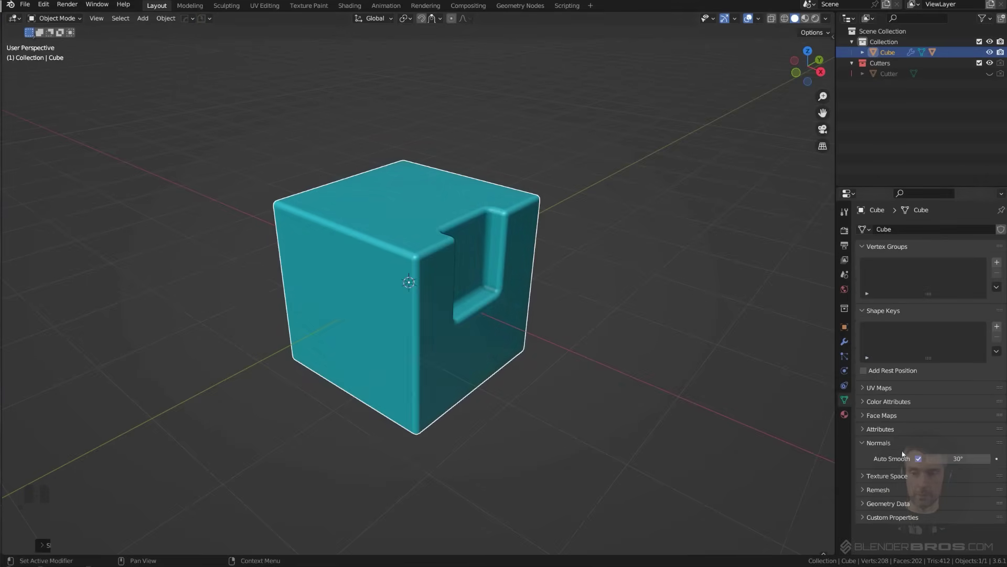
click(844, 342)
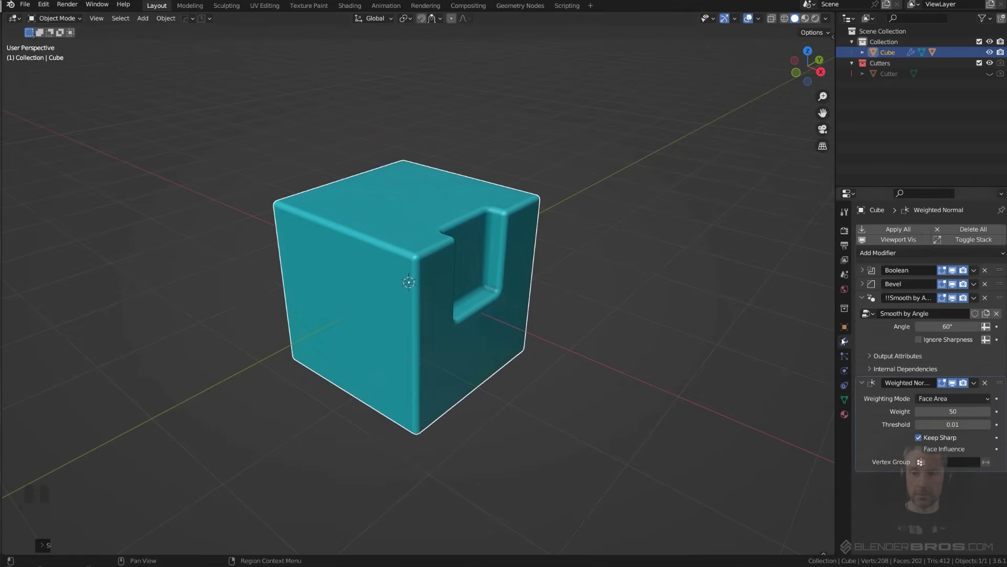
click(985, 297)
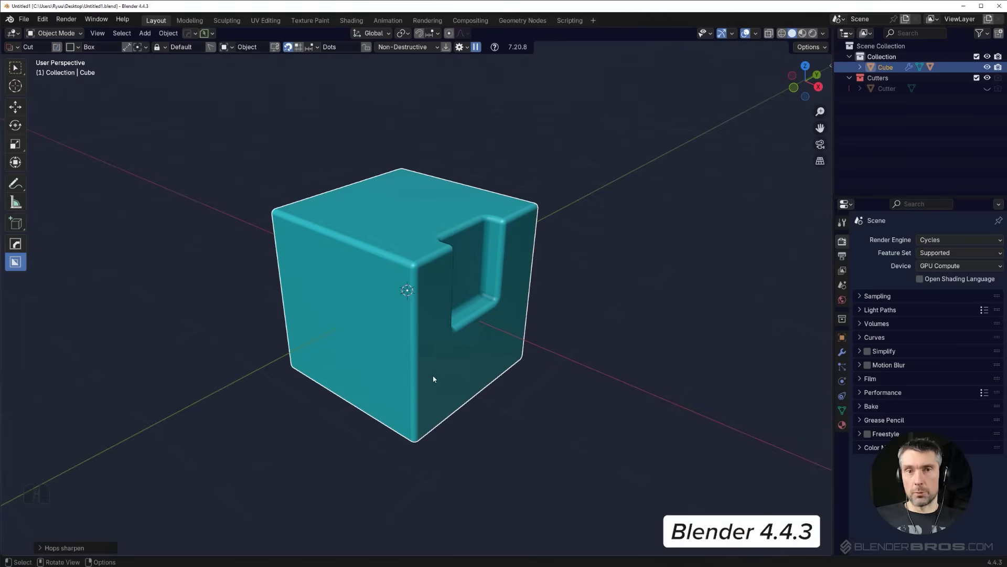
Switch to Blender 4.4.3 and display the notched cube's modifier stack
click(842, 352)
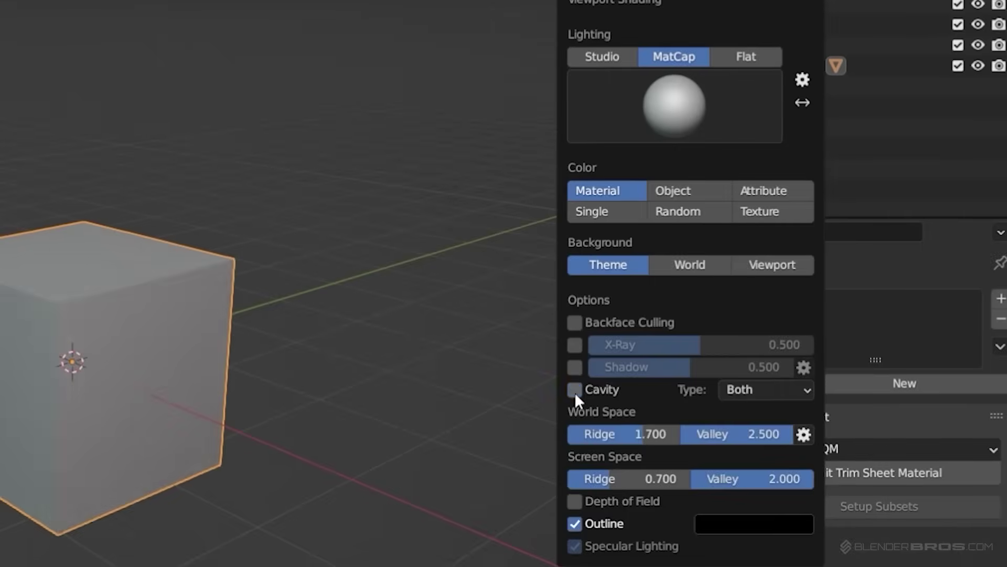
Enable Cavity in the viewport shading options and open its type choices
click(575, 389)
click(760, 387)
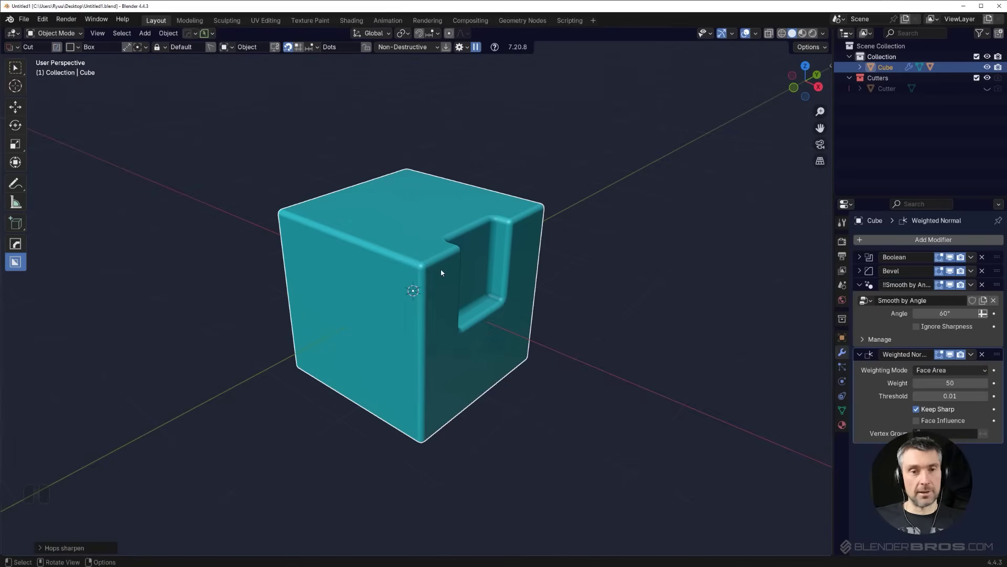
Copy the notched cube to the clipboard with Copy Objects
key(ctrl+c)
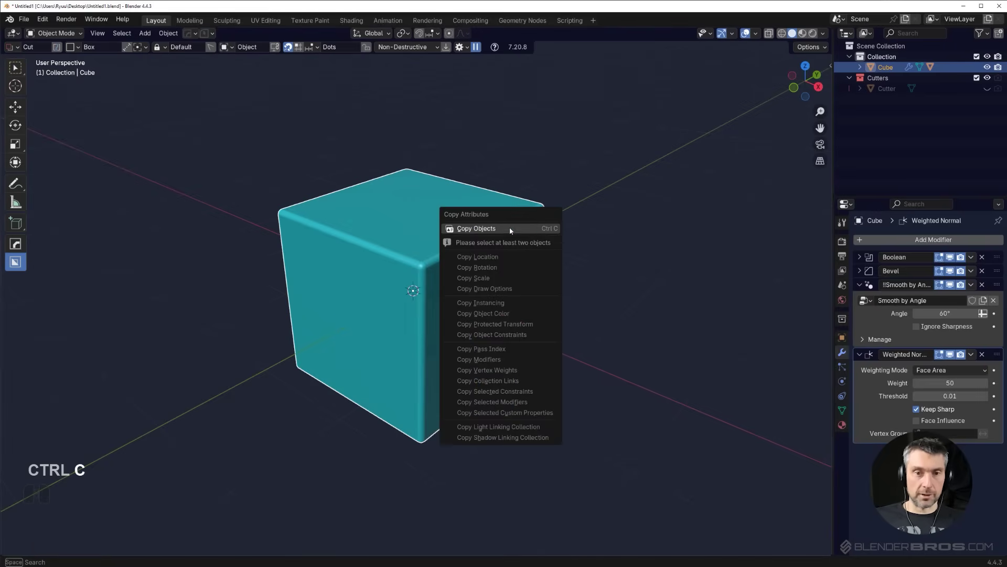
click(510, 230)
Search the extensions in Preferences for "copy" and check the installed add-ons for Copy Attributes Menu
click(46, 19)
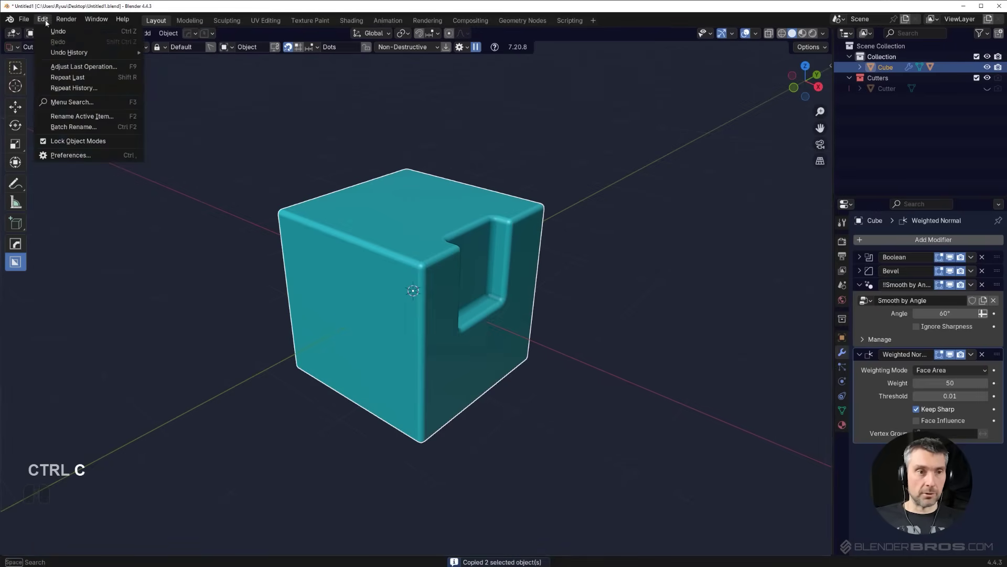
click(87, 160)
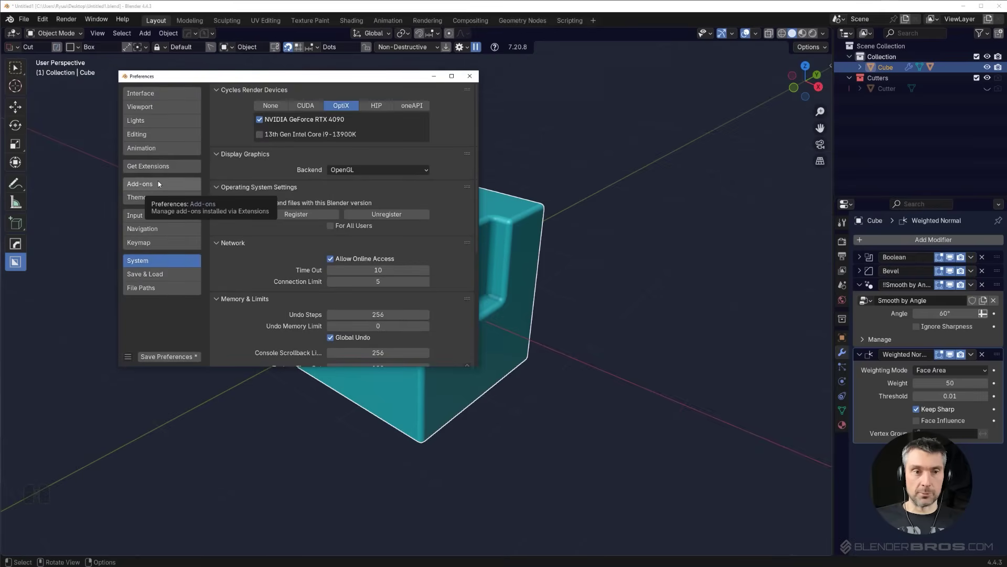
click(152, 166)
text(co)
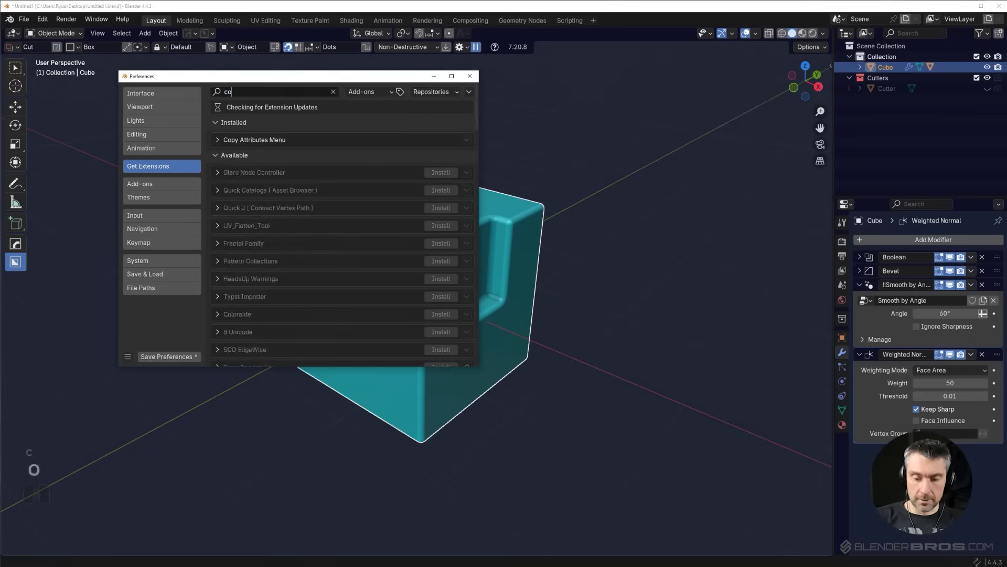
text(py)
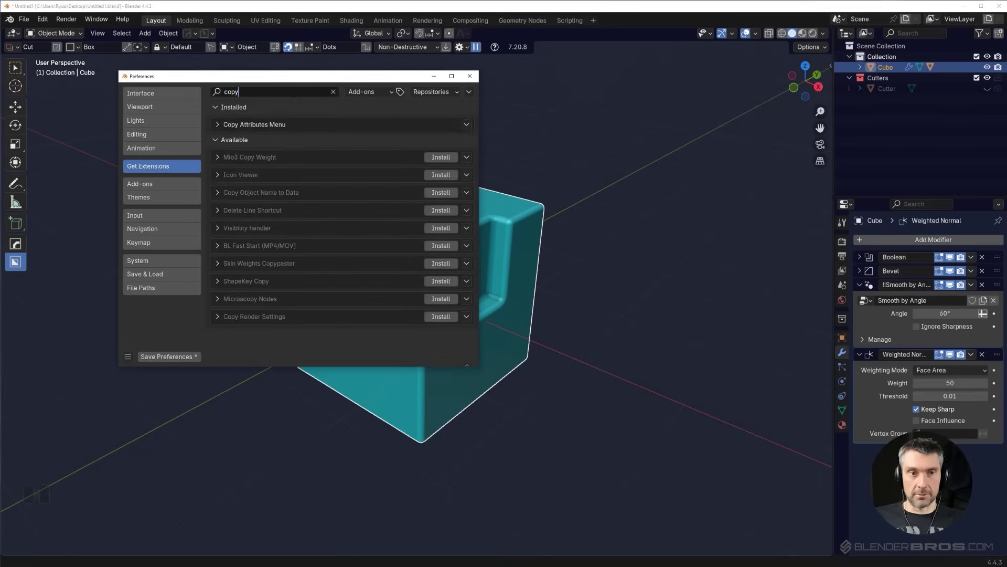
click(160, 184)
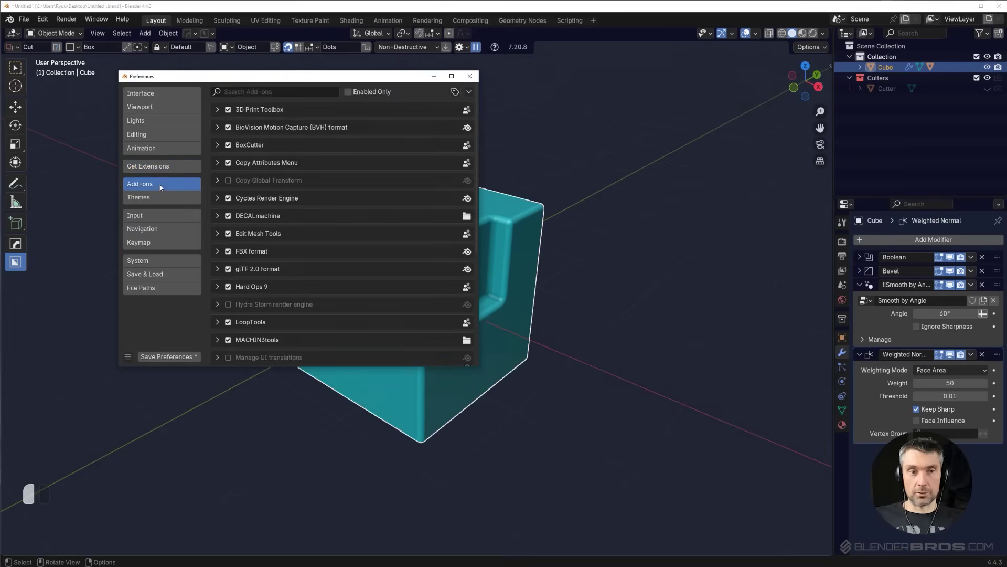
click(435, 228)
Copy the notched cube in Blender 4.4.3, switch to Blender 3.6.1, and replace the existing cube with the pasted copy
key(ctrl+c)
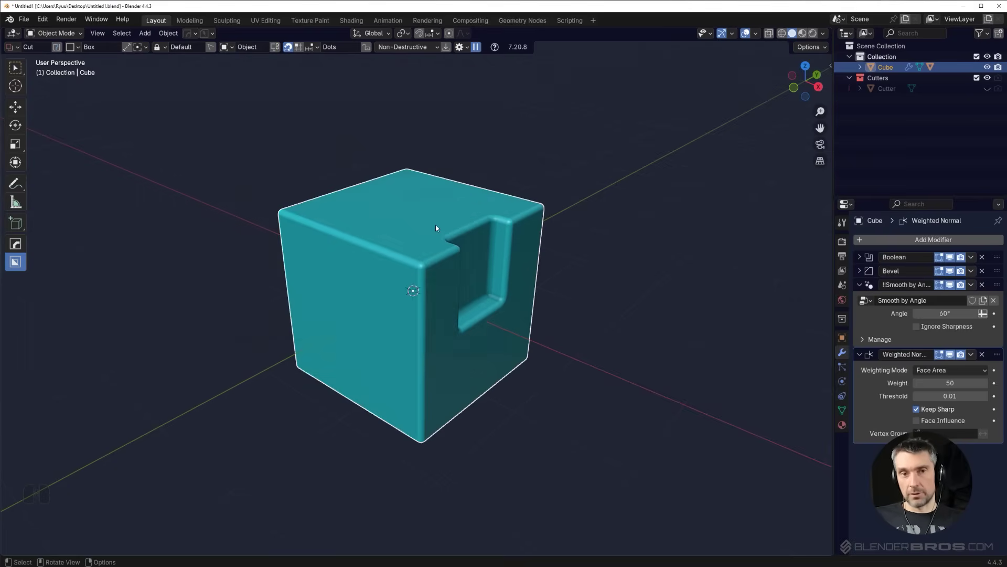
key(ctrl+c)
click(438, 226)
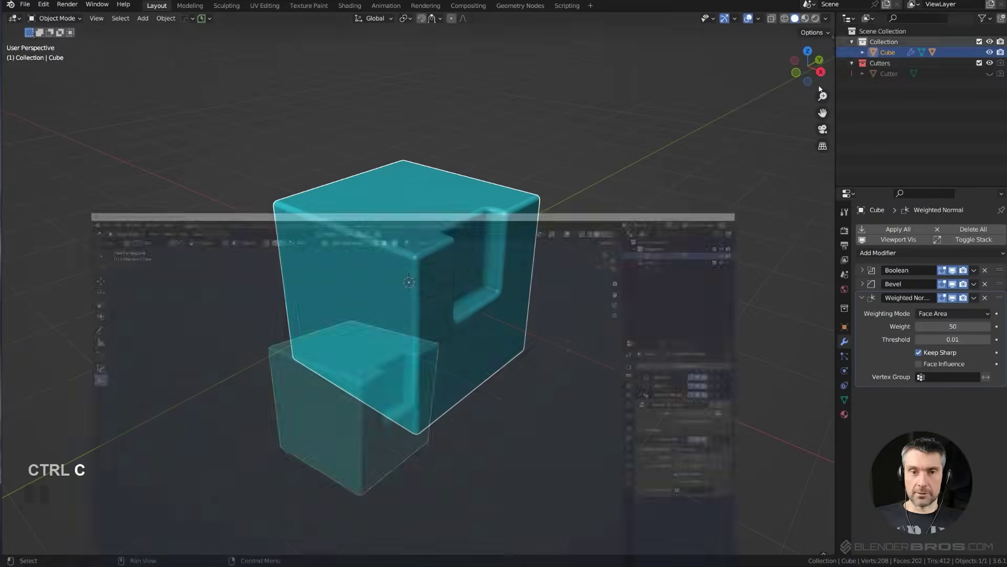
key(x)
click(458, 236)
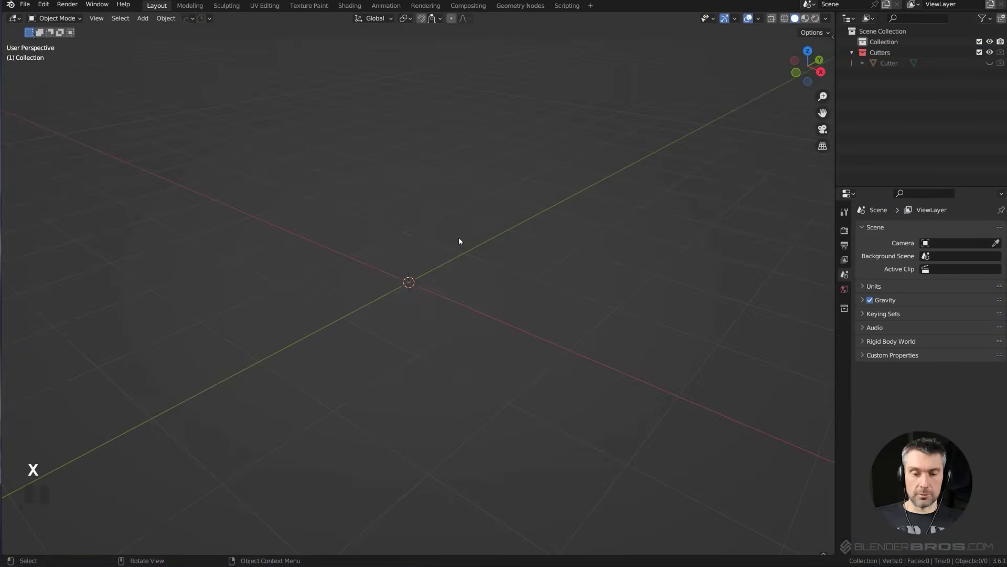
key(ctrl+v)
Select only the pasted cube and shade it auto smooth
right_click(462, 231)
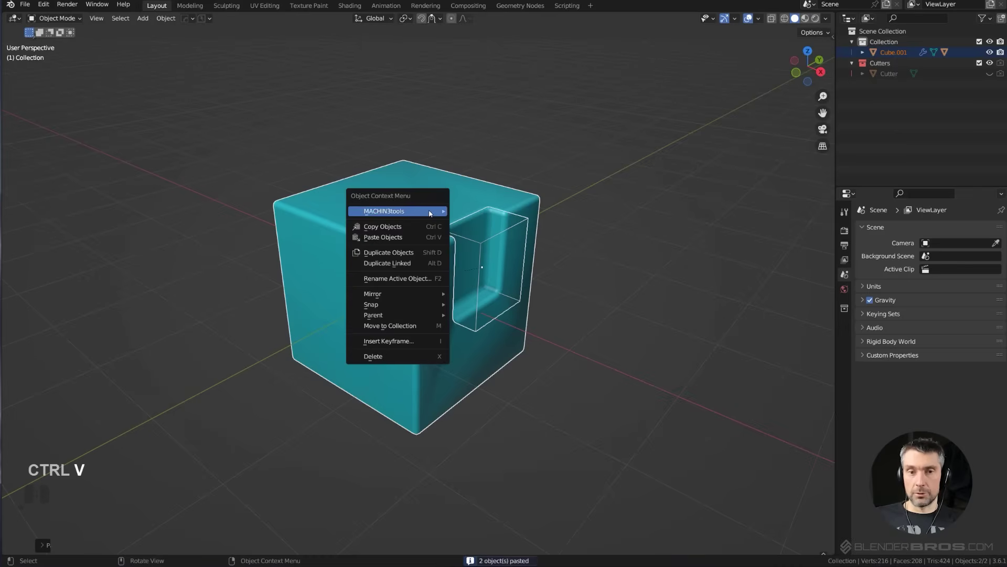
click(408, 233)
right_click(412, 225)
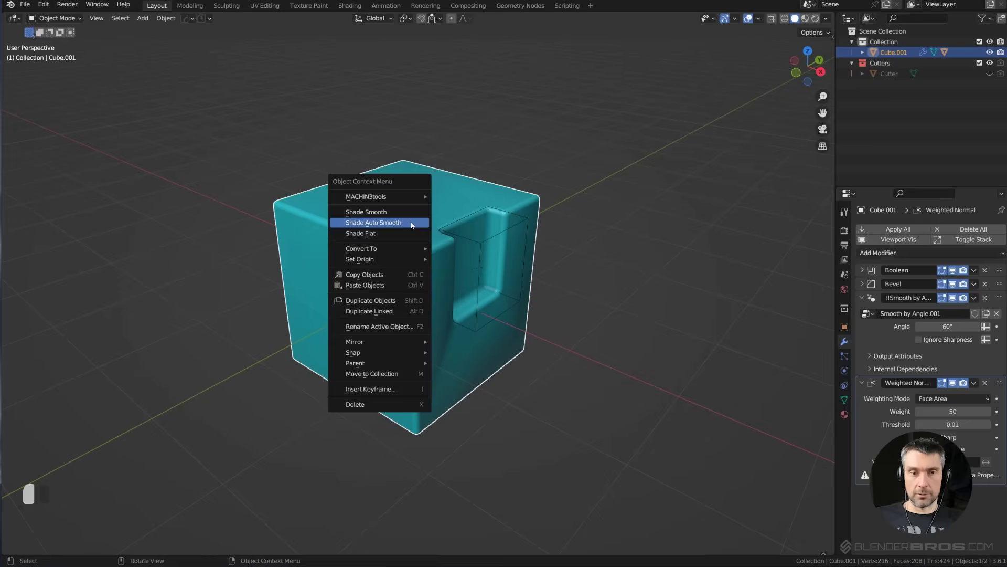
click(413, 223)
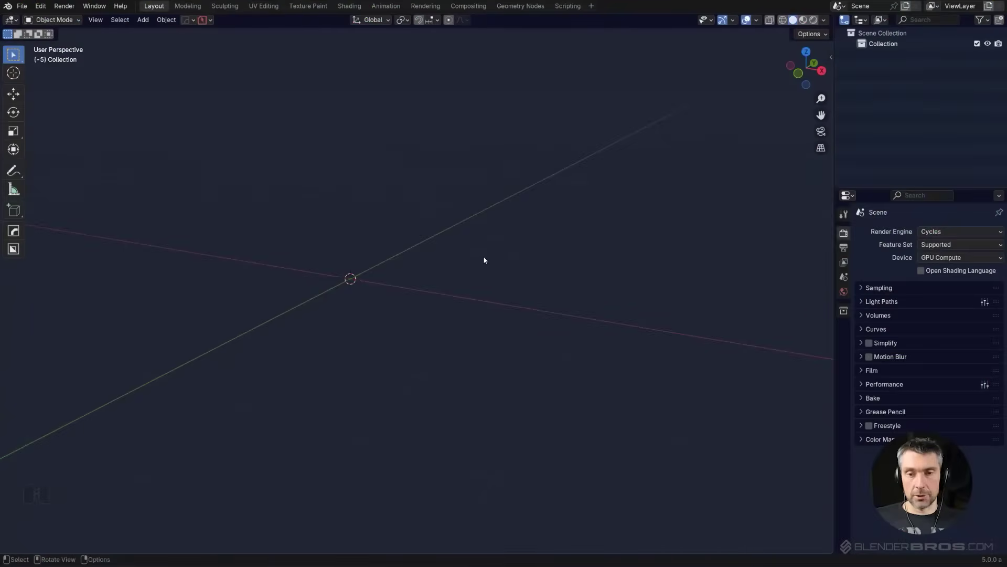
Switch to Blender 5.0 and add a cube mesh to the empty scene
key(shift+a)
mouse_move(477, 269)
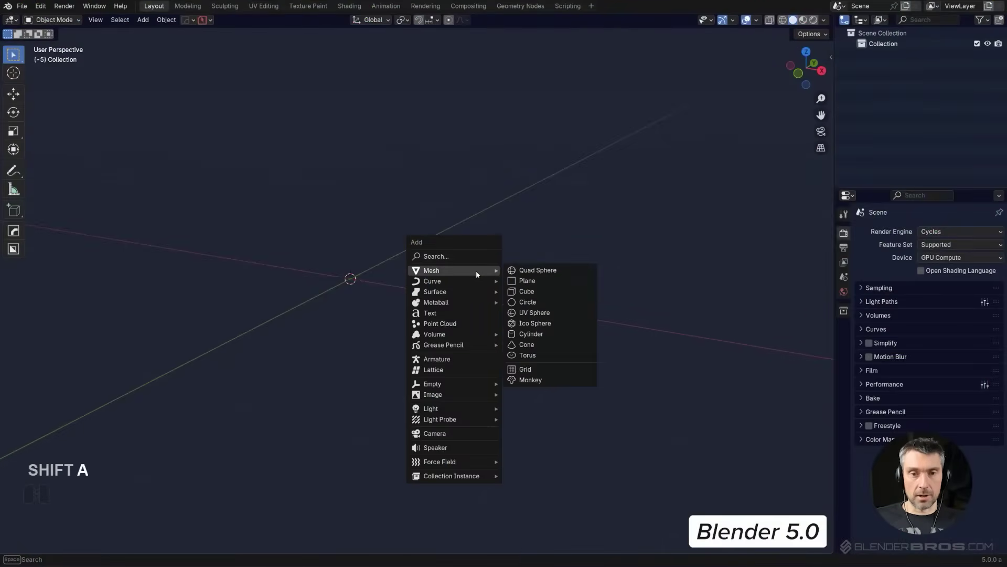
click(529, 292)
middle_drag(446, 255, 505, 291)
Cut two overlapping box notches into the cube with BoxCutter, extruding the second cut about 2.02
click(14, 249)
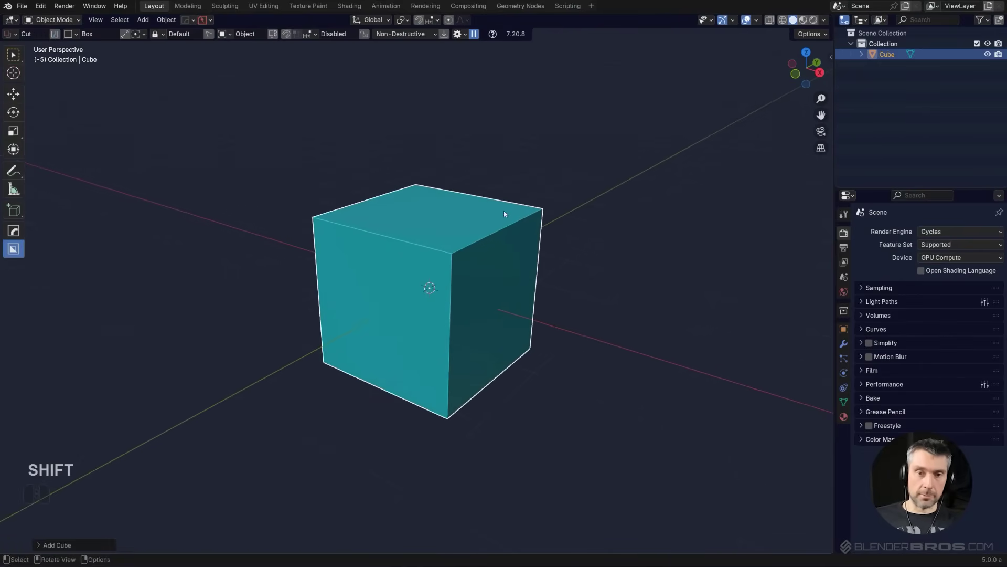
drag(503, 211, 512, 246)
click(500, 372)
drag(428, 283, 466, 330)
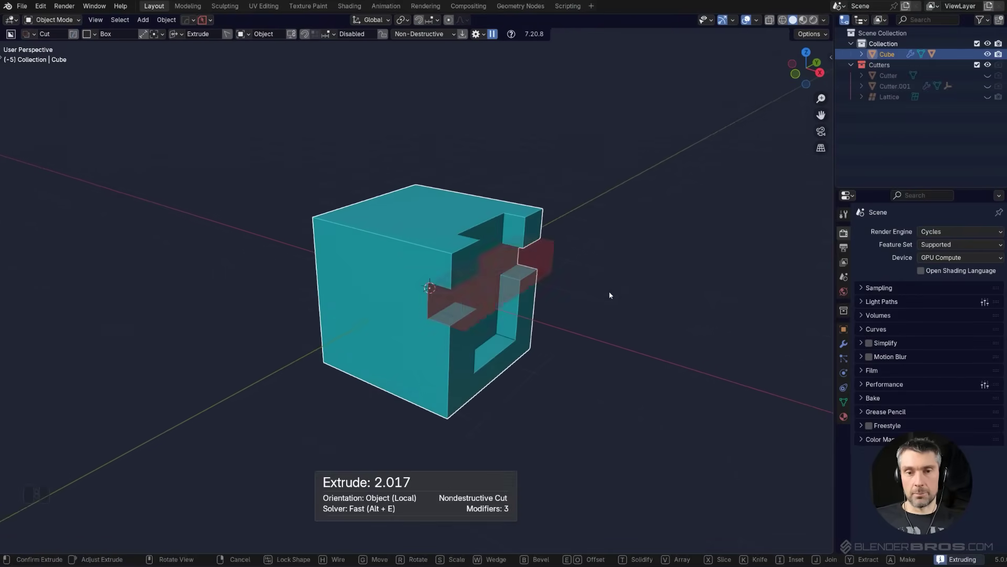
click(610, 294)
Bevel the notched cube with 3 segments and a 0.50 profile, and add a Keep Sharp weighted normal with HardOps
key(q)
key(q)
key(1)
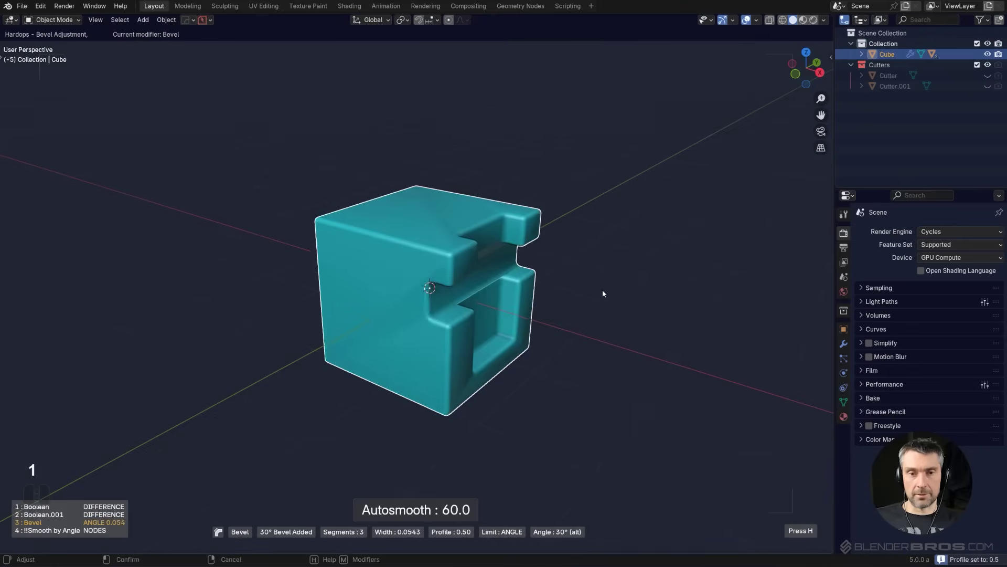
right_click(602, 290)
key(q)
alt+click(542, 275)
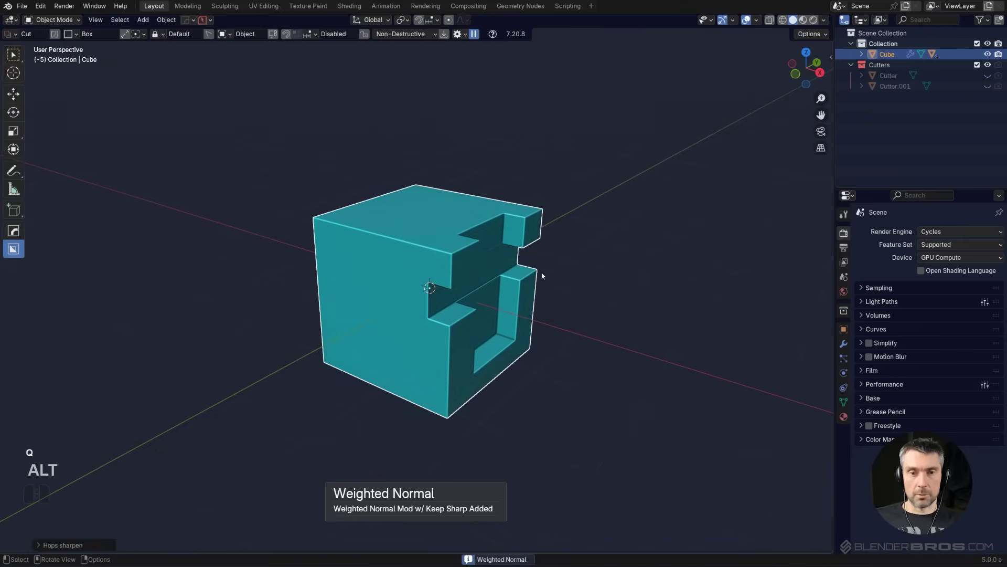
Save the scene to the Desktop as Untitled3.blend
click(22, 6)
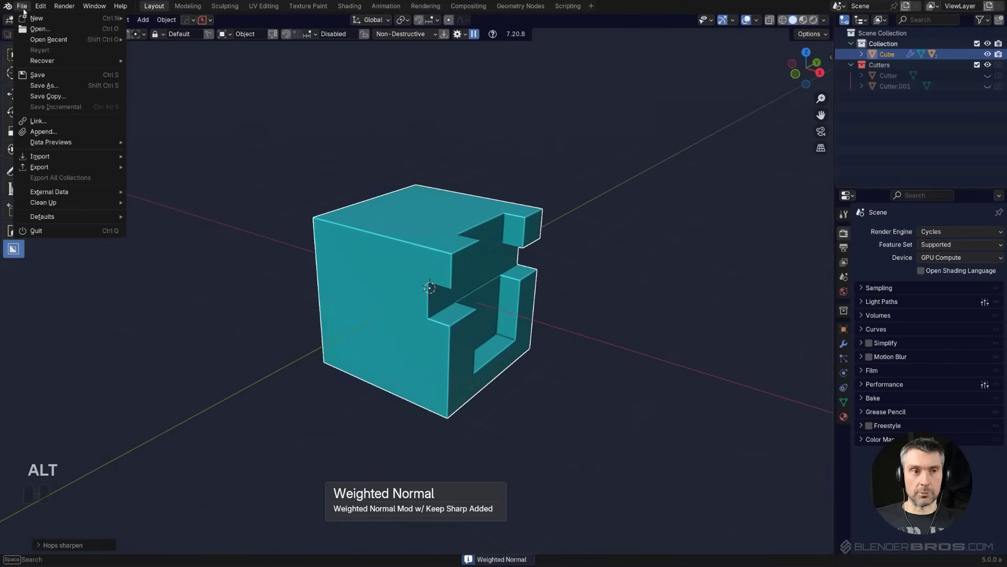
click(62, 91)
click(366, 434)
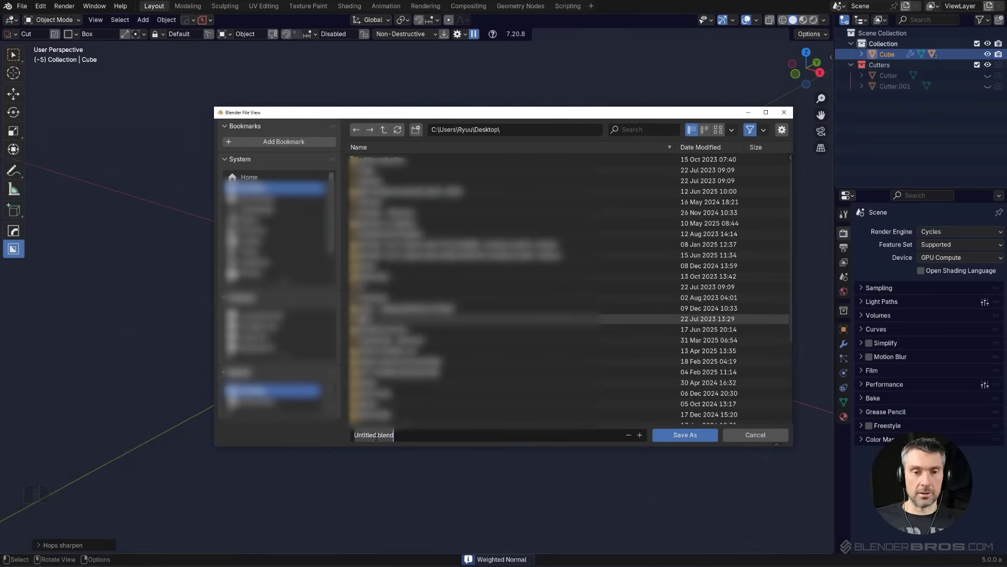
key(Return)
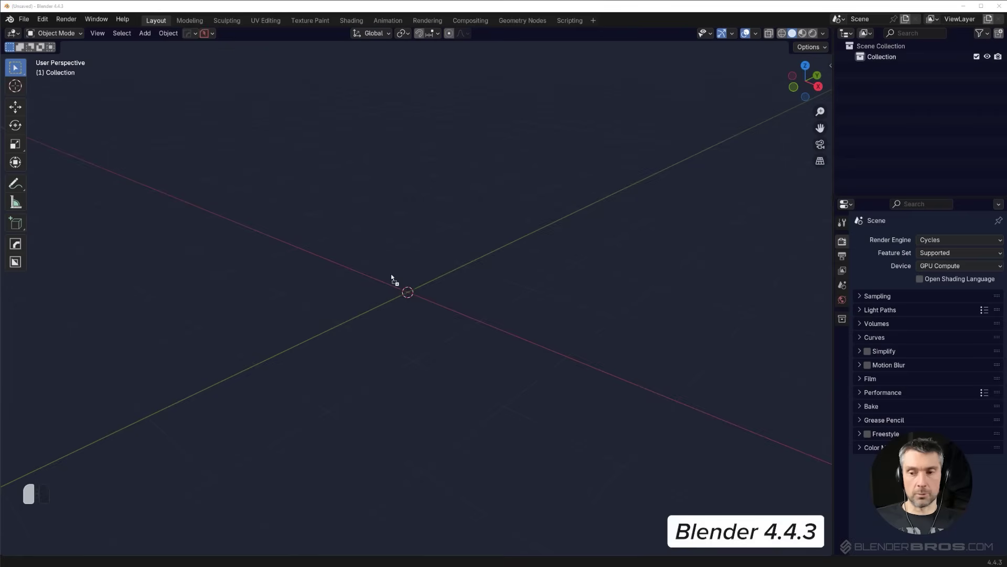
Switch to Blender 4.4.3 and try to open Untitled3.blend from the Blender 5.0 session
drag(392, 272, 391, 276)
click(390, 276)
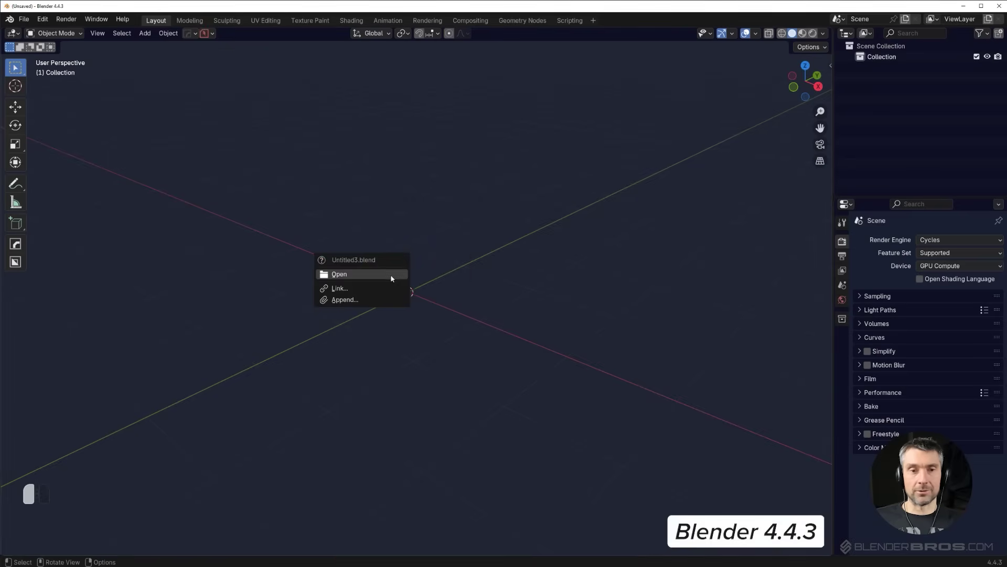
click(391, 275)
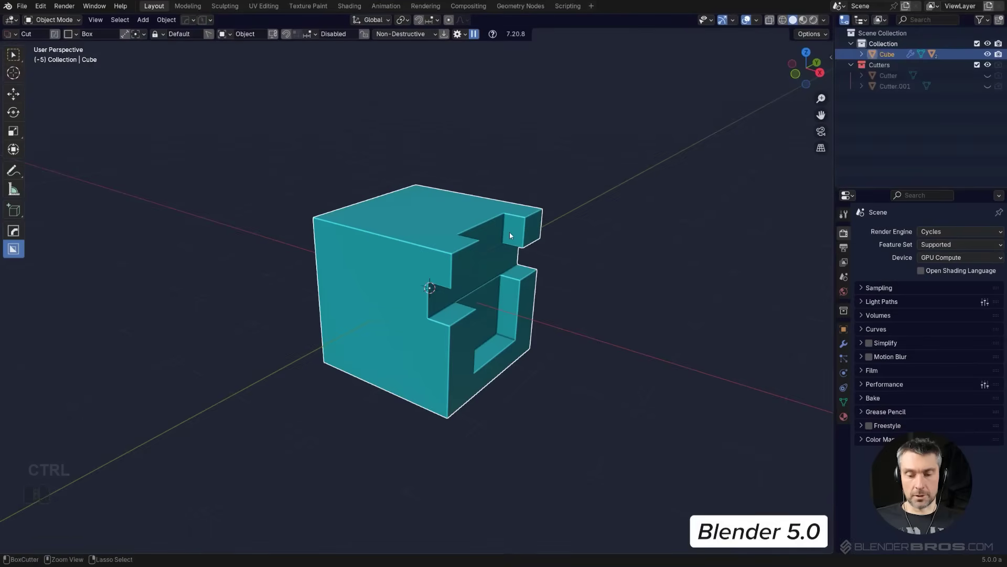
Copy the notched cube in Blender 5.0 and try to paste it into Blender 4.4.3
key(ctrl+c)
click(509, 231)
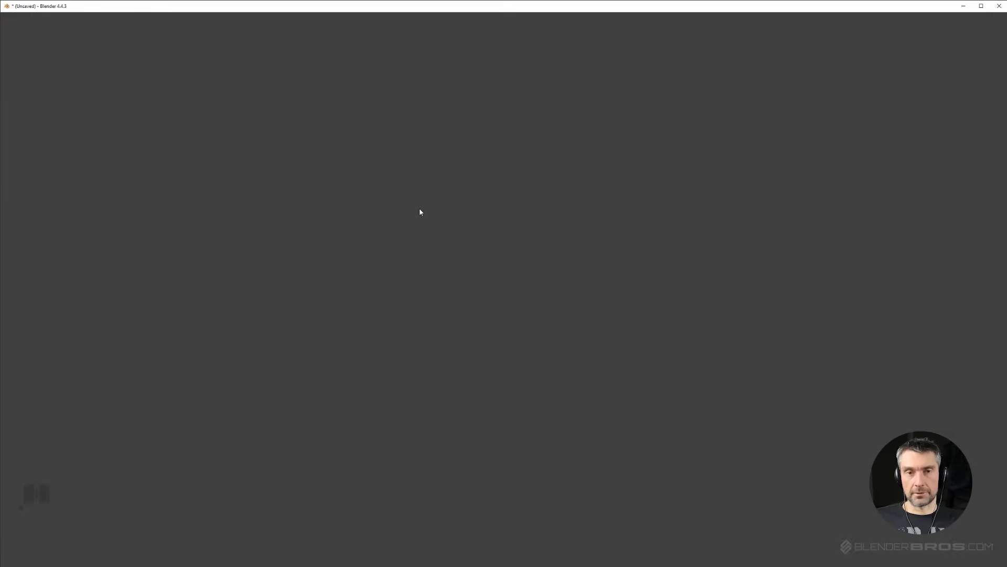
key(ctrl+v)
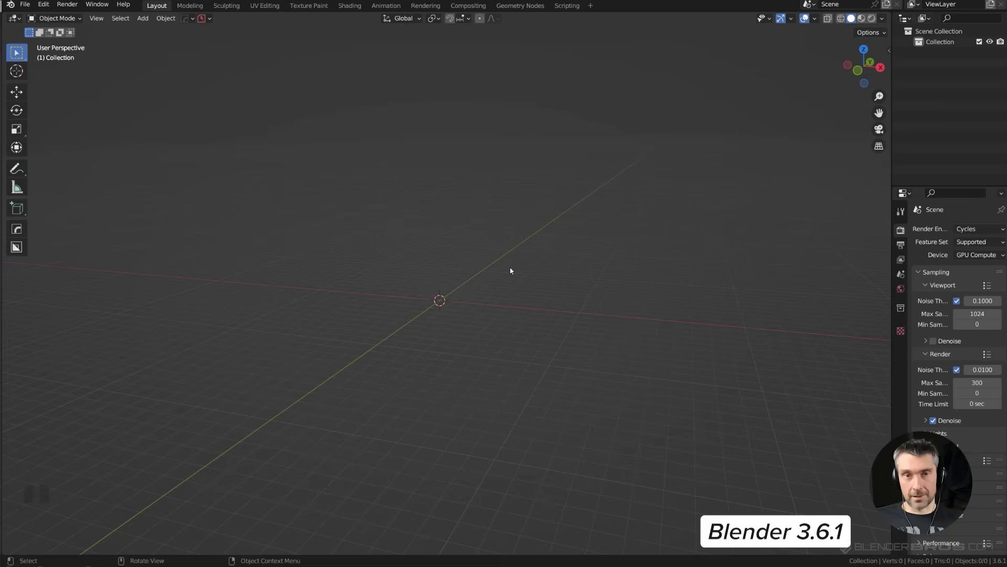
Switch to Blender 3.6.1 and add a cube mesh to the empty scene
key(shift+a)
mouse_move(511, 269)
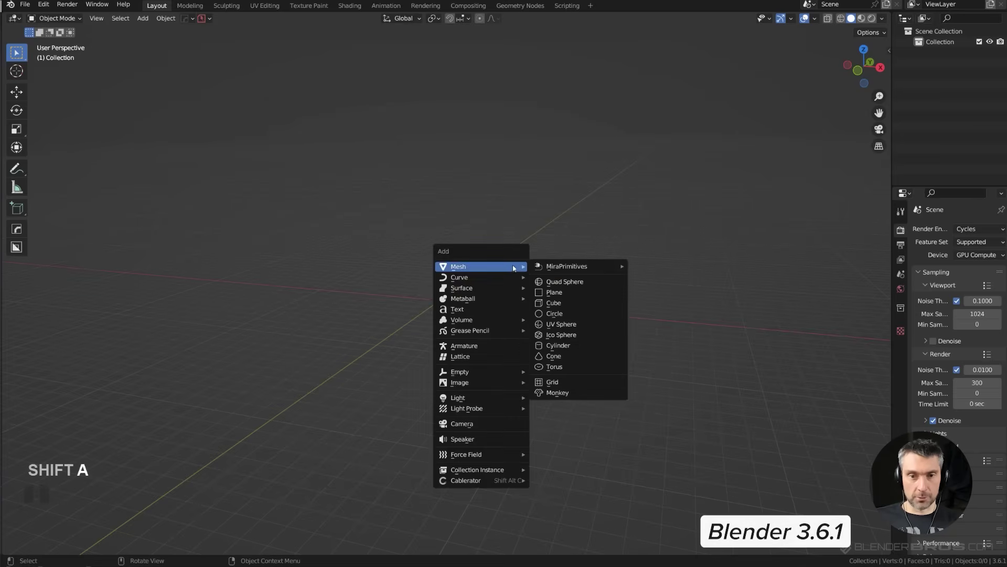
click(556, 294)
scroll(495, 284, up, 10)
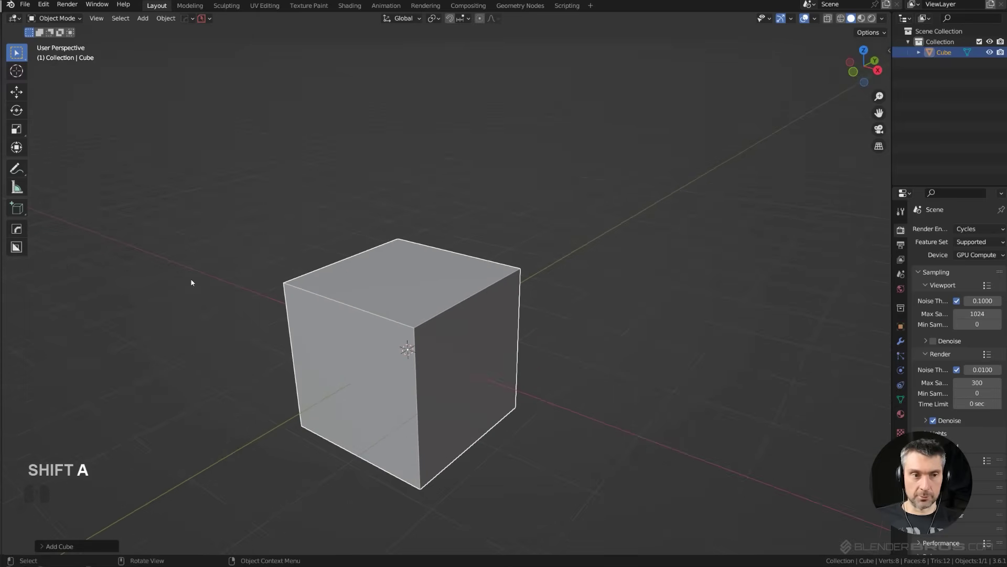
Cut a box notch into the cube's front corner with BoxCutter and mirror it to the opposite side
key(w)
drag(395, 313, 381, 445)
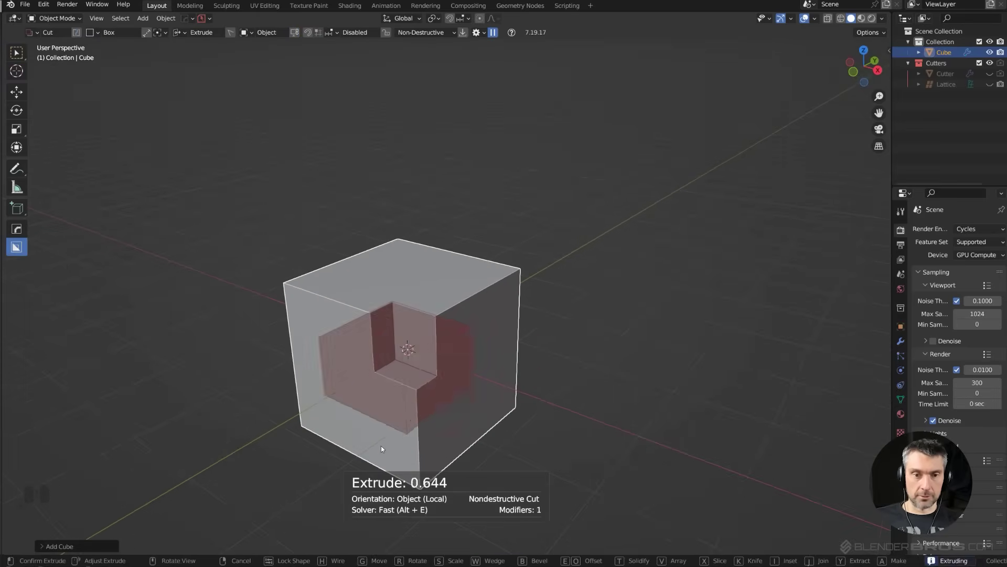
click(398, 407)
key(alt+x)
click(351, 382)
Add a 3-segment HardOps bevel about 0.05 wide to the notched cube, plus a Weighted Normal modifier with Keep Sharp
key(q)
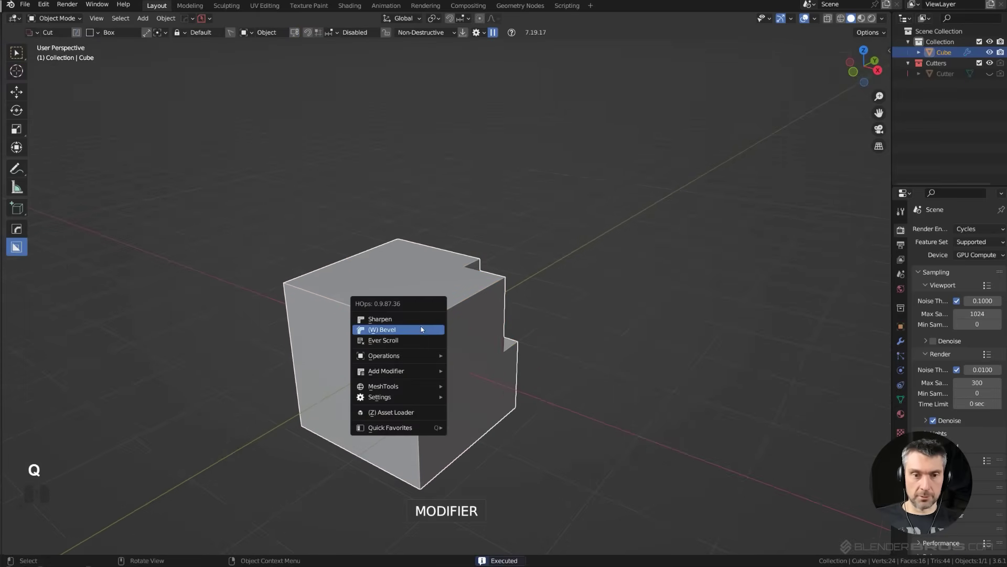
click(420, 328)
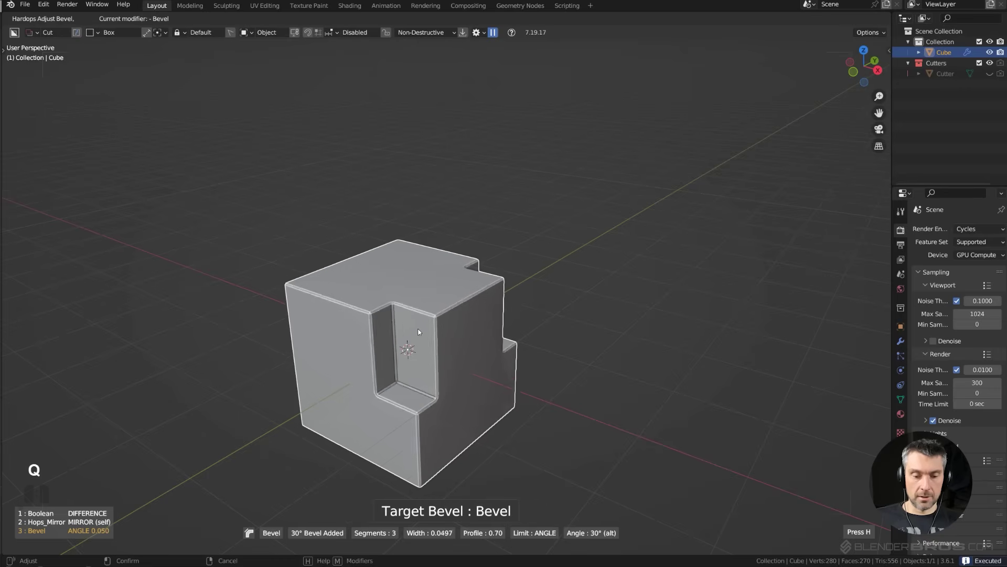
key(1)
click(427, 327)
key(q)
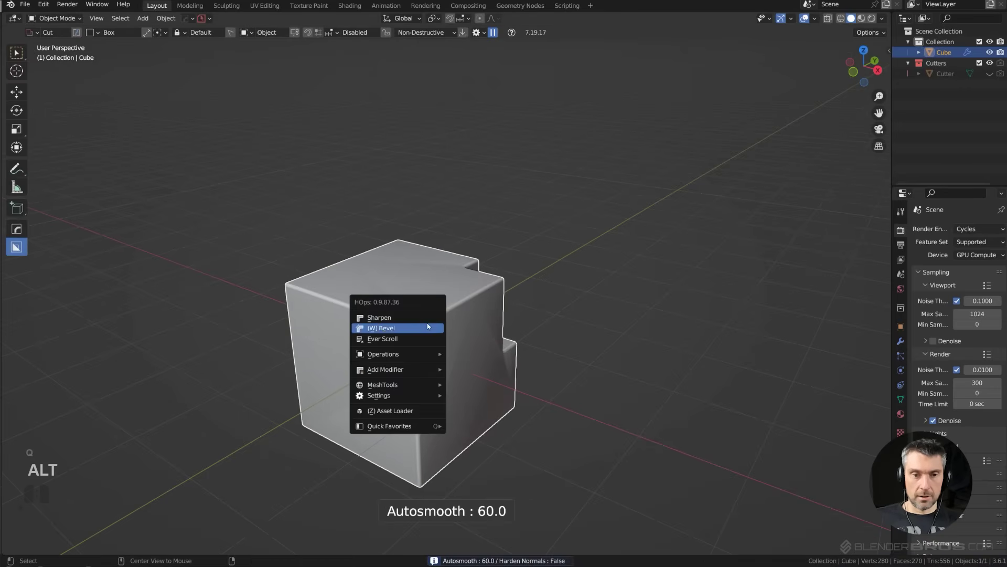
alt+click(427, 328)
Save the Blender 3.6.1 scene to the Desktop as untitled4.blend
click(25, 4)
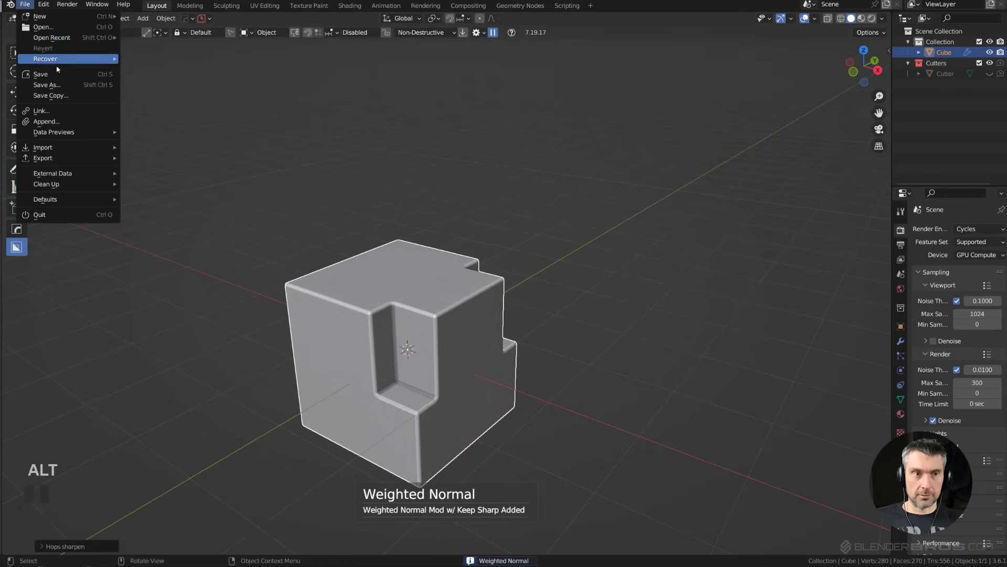
click(37, 83)
click(382, 422)
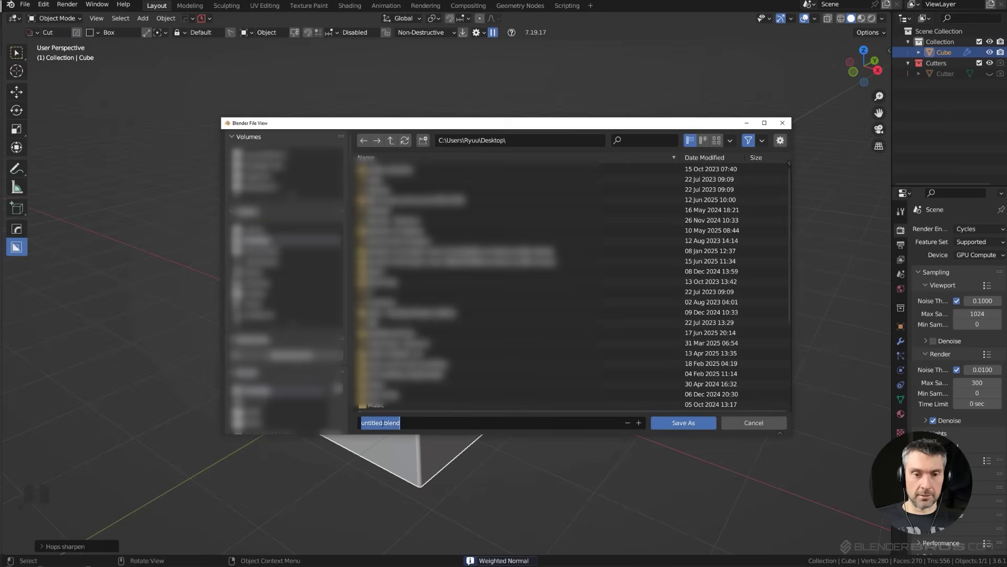
click(382, 423)
text(4)
key(Return)
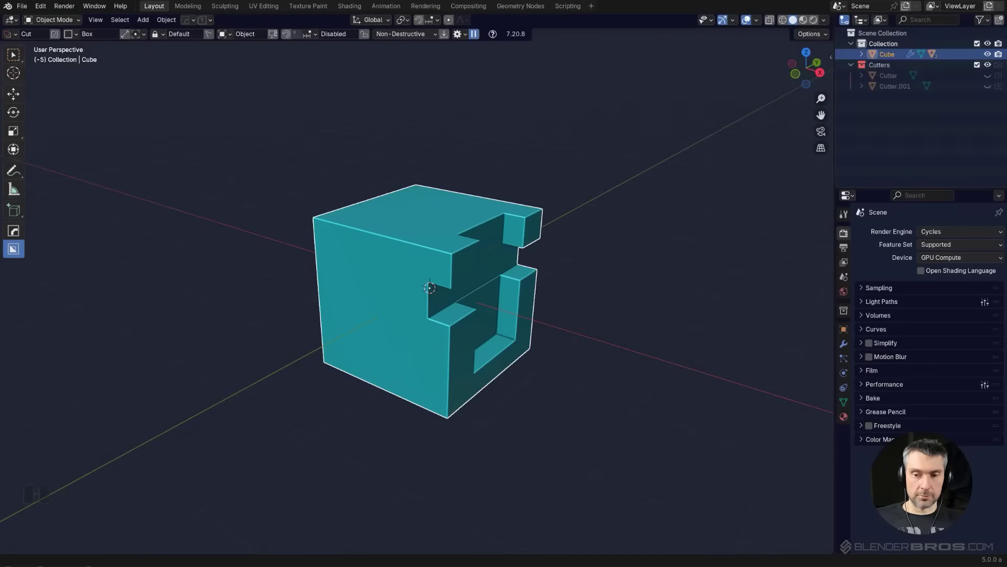
Switch to Blender 5.0, start a new General file without saving changes, and open untitled4.blend in it
click(21, 6)
mouse_move(36, 17)
click(164, 18)
click(517, 298)
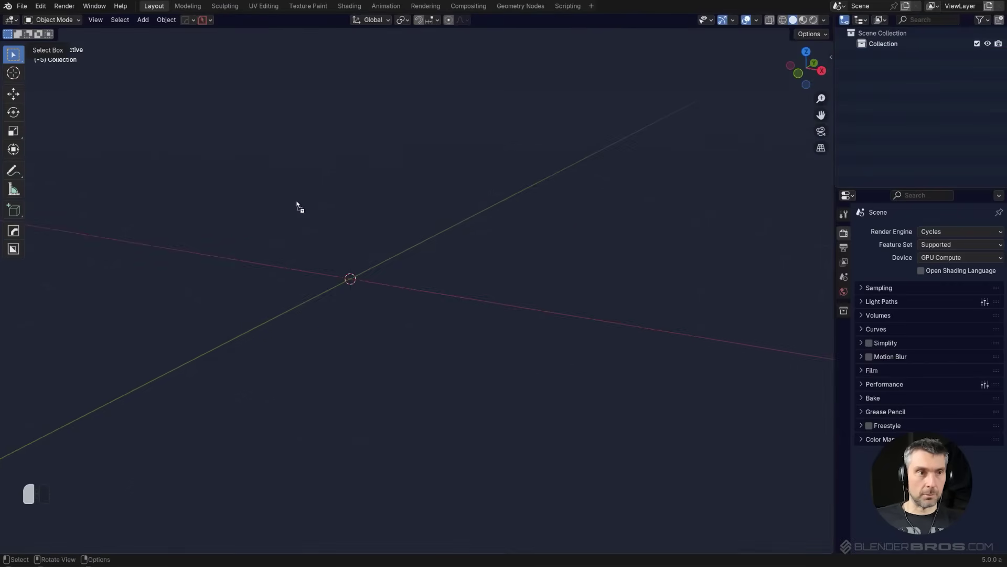
drag(299, 207, 297, 208)
click(271, 204)
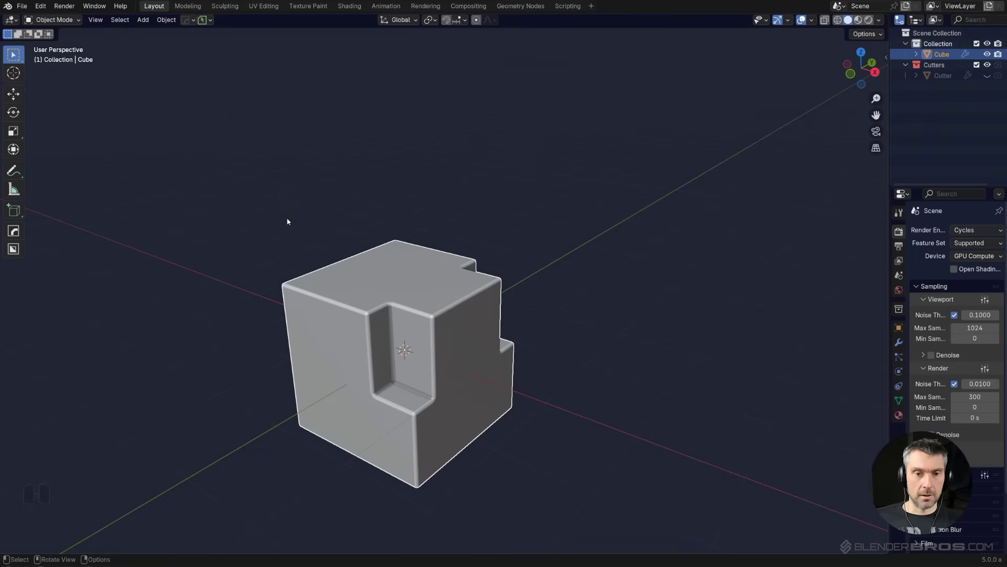
Examine the modifier stack of the opened cube, widening the modifier settings area to make it readable
shift+middle_drag(459, 328, 545, 255)
click(899, 342)
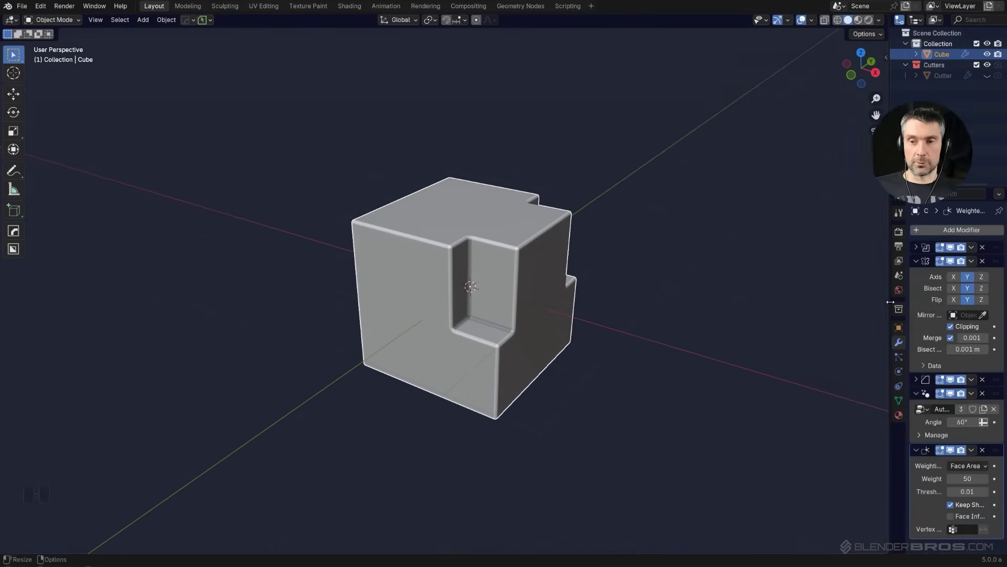
drag(890, 335, 818, 325)
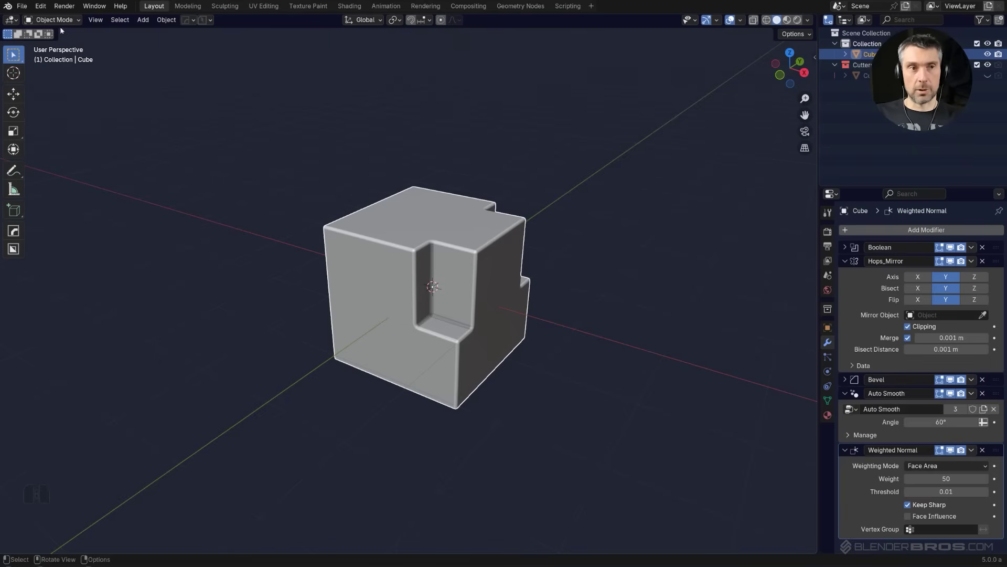
Start a new General file without saving changes and add a cube mesh to the empty scene
click(22, 6)
mouse_move(36, 18)
click(158, 21)
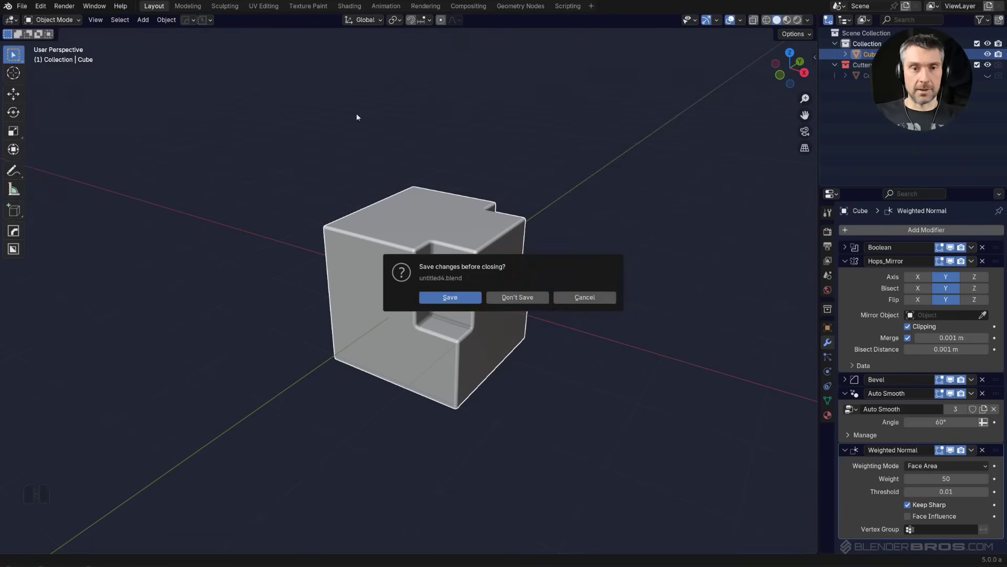
click(520, 298)
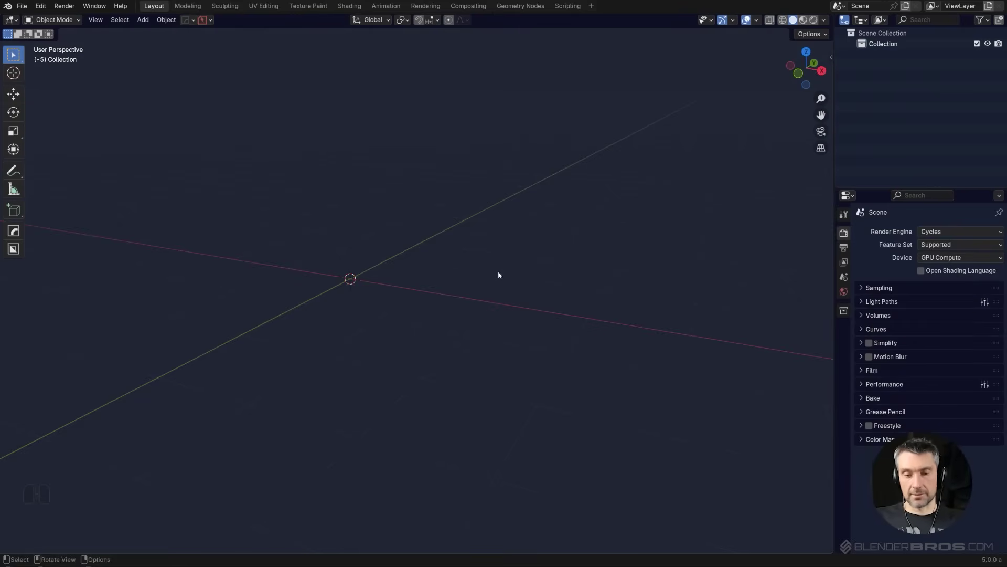
key(shift+a)
mouse_move(496, 268)
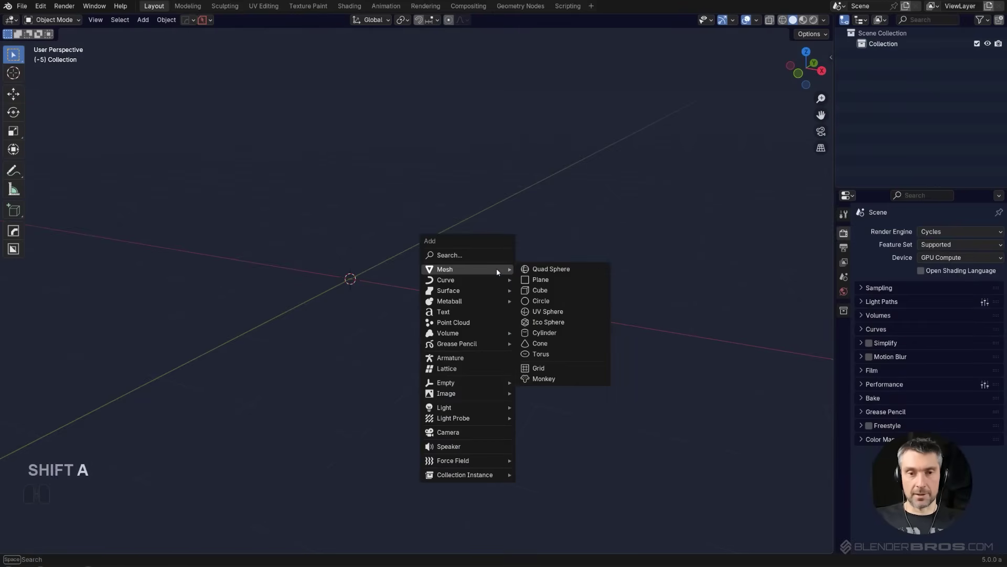
click(544, 293)
scroll(499, 290, up, 3)
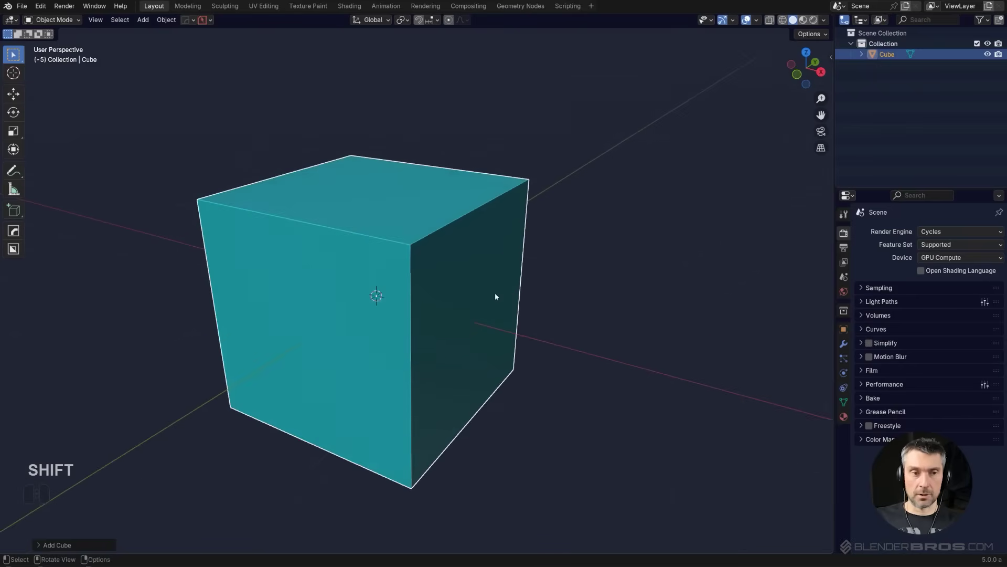
scroll(495, 294, down, 2)
Cut a box pocket into the cube's side face and a box notch extruded 2.017 through its front vertical edge with BoxCutter
click(13, 249)
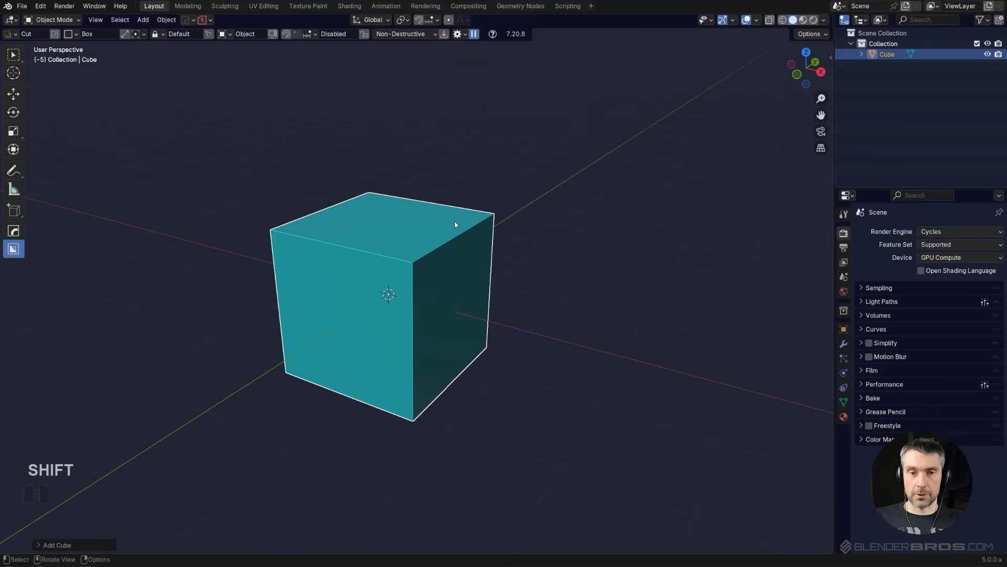
key(KP_6)
drag(455, 223, 446, 271)
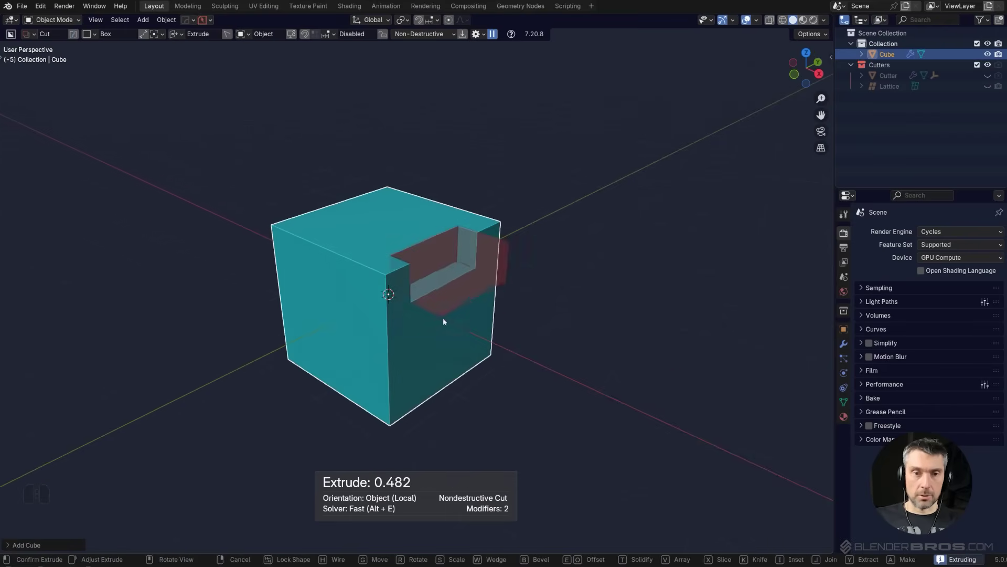
click(439, 381)
drag(359, 282, 403, 344)
click(548, 316)
scroll(483, 305, up, 1)
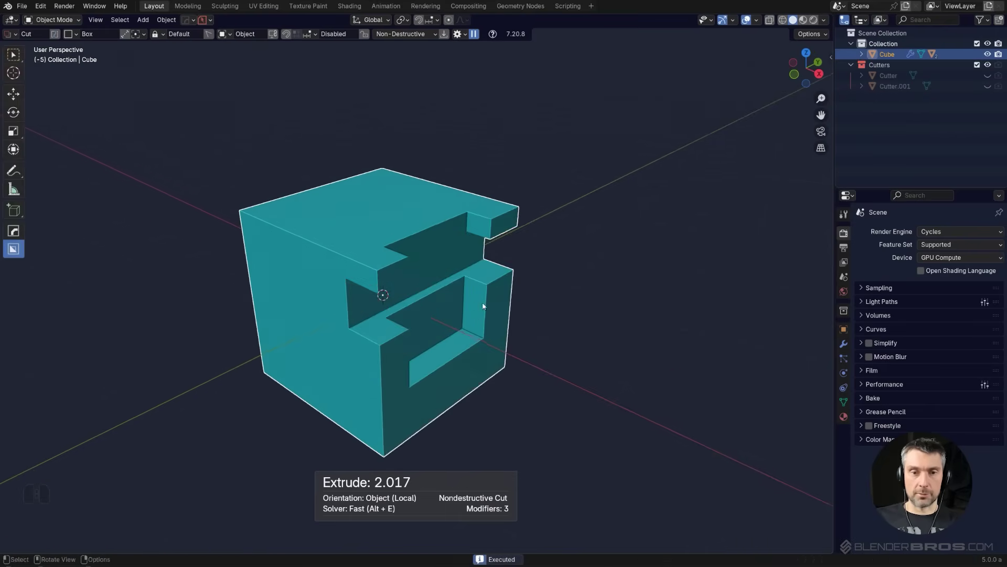
Bevel the cut cube with HardOps at about 0.022 width and 3 segments, and add a Weighted Normal modifier with Keep Sharp
key(q)
click(473, 289)
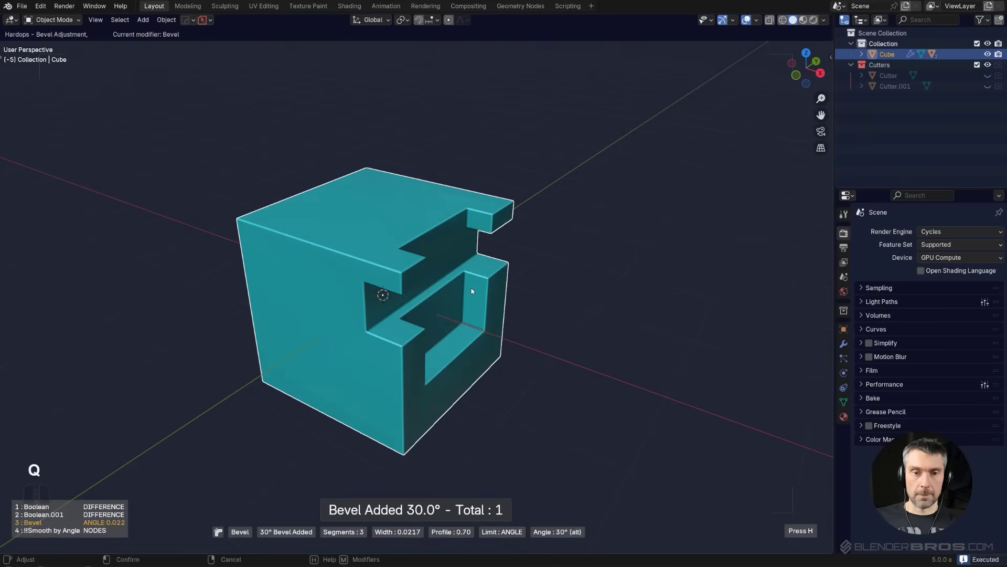
click(471, 288)
key(q)
alt+click(465, 271)
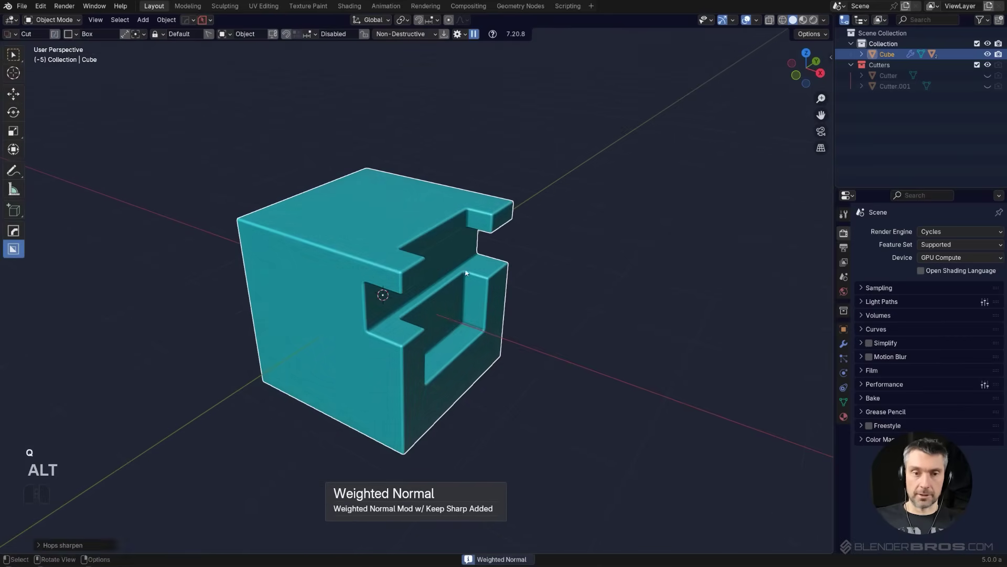
shift+middle_drag(466, 272, 522, 238)
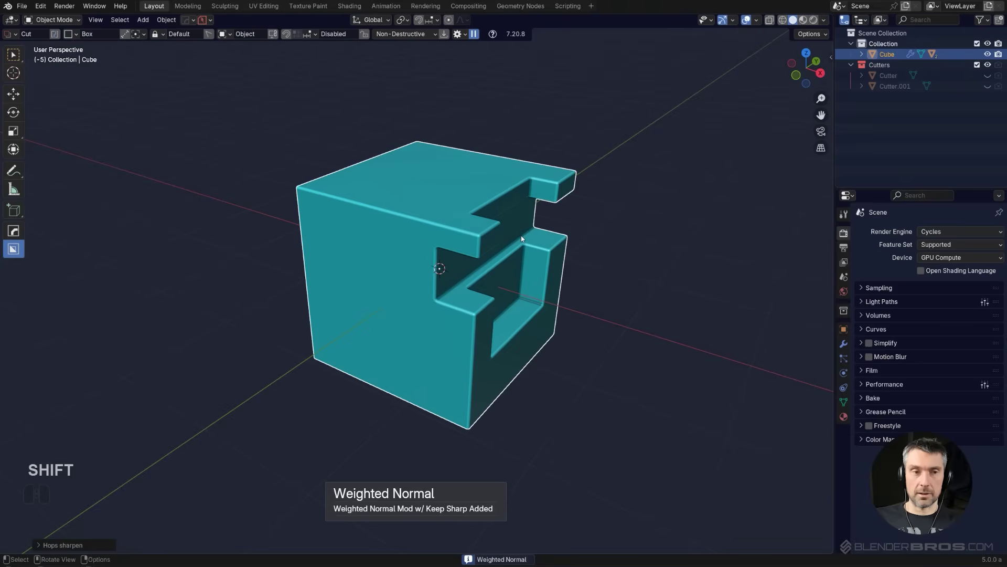
click(40, 6)
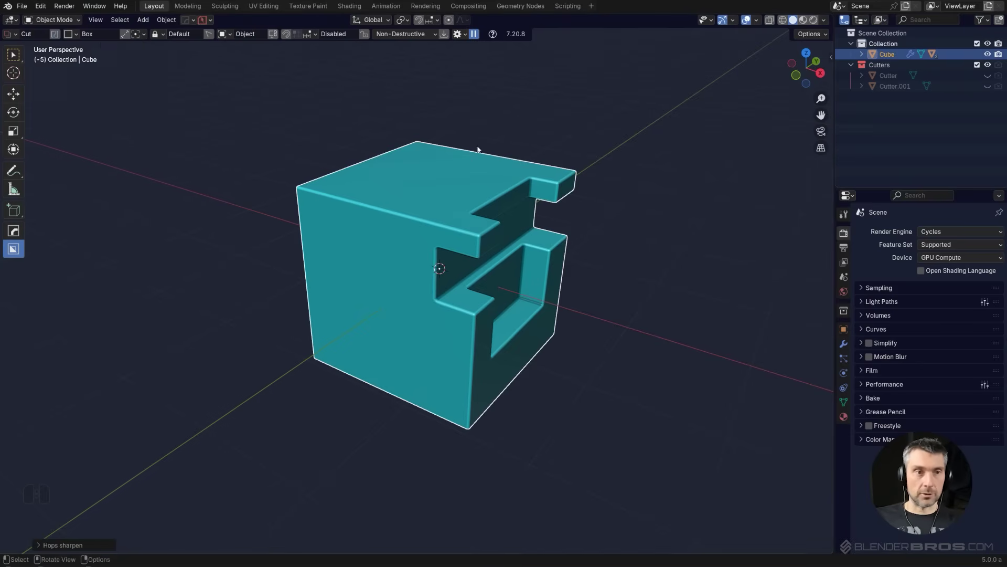
click(22, 6)
mouse_move(59, 170)
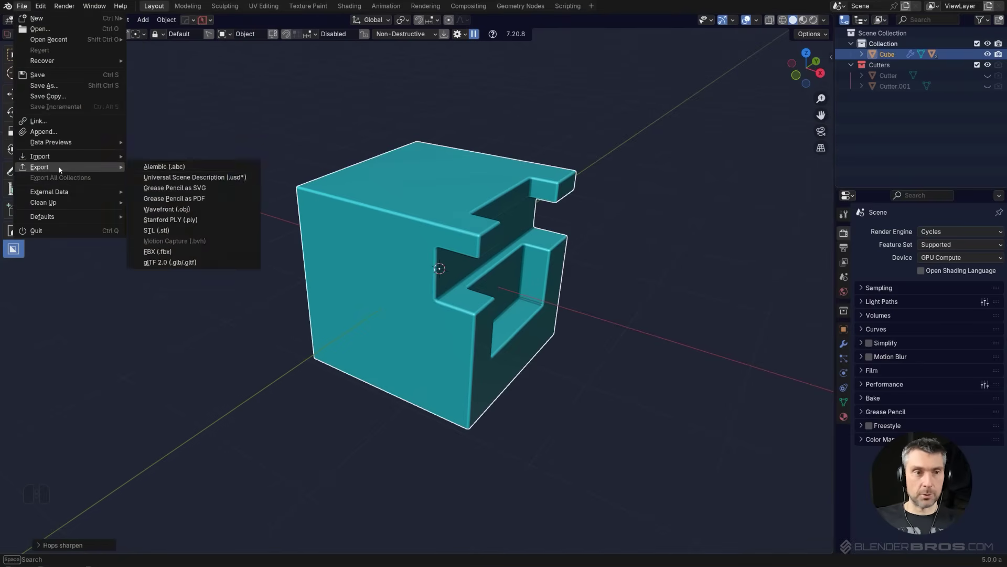
key(ctrl+s)
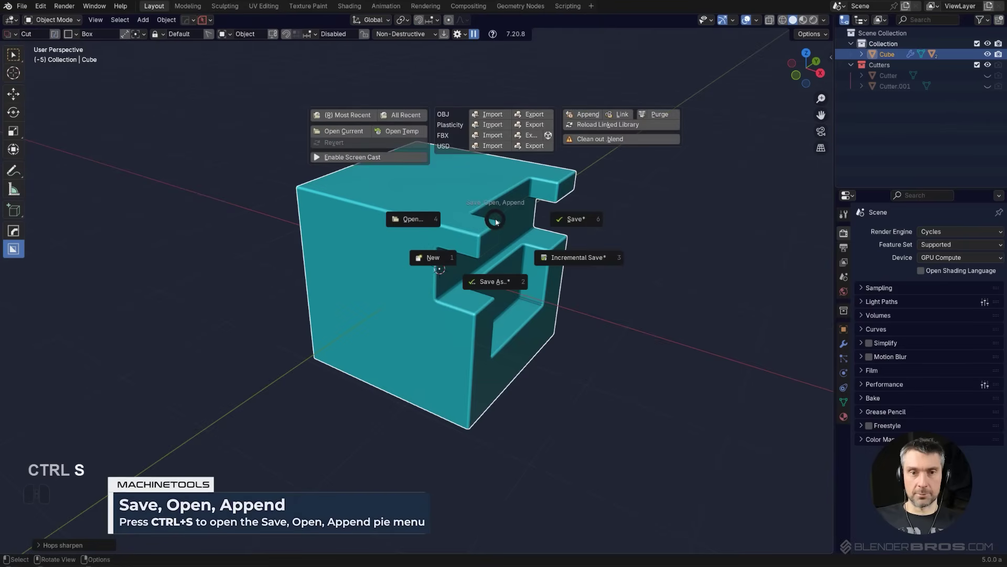
click(534, 135)
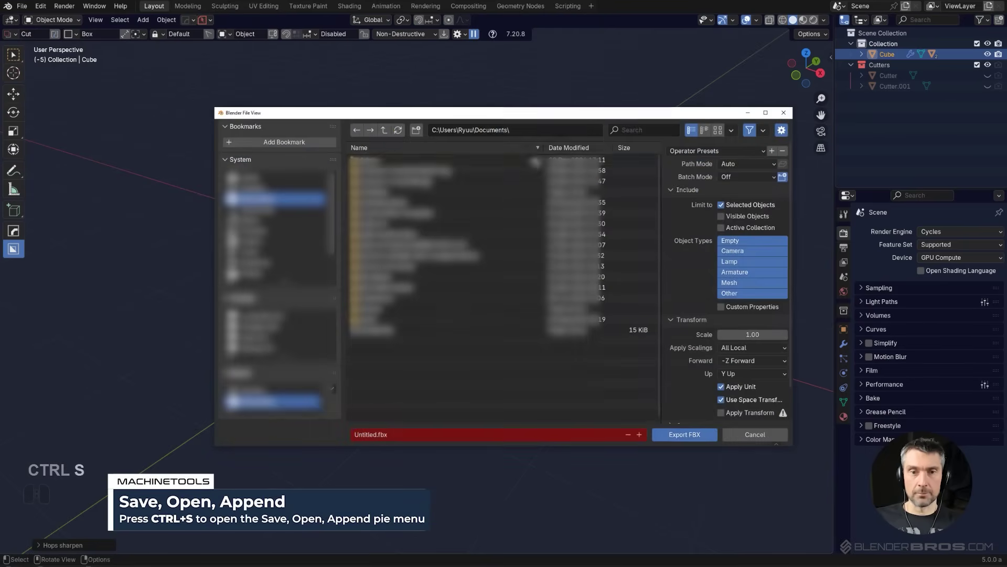
click(783, 112)
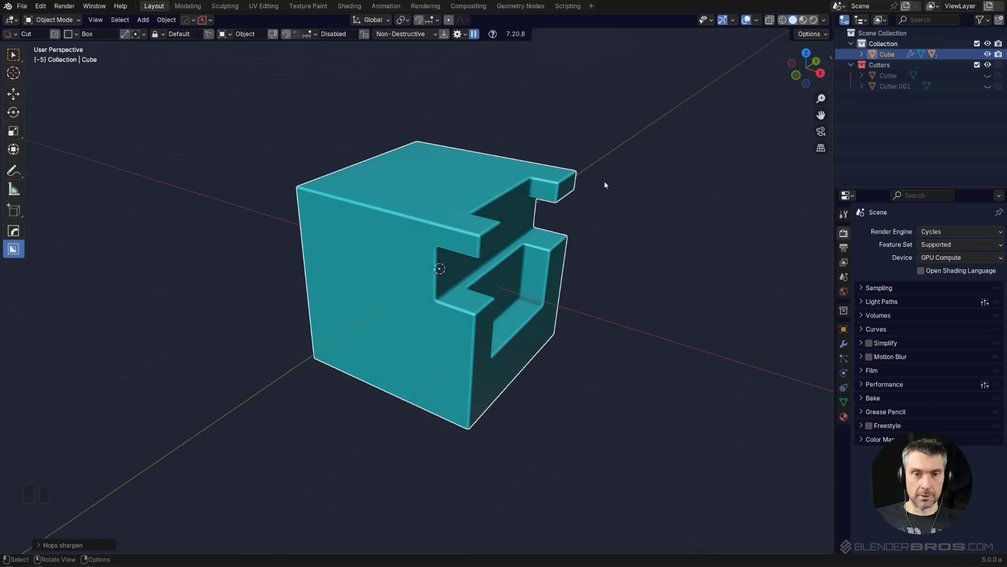
click(987, 76)
click(988, 77)
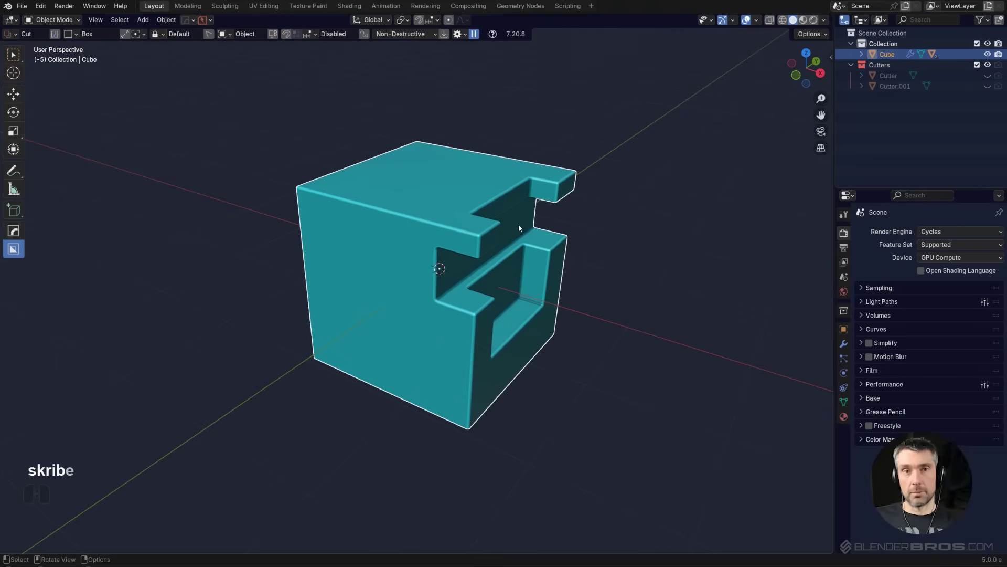
Export the model as Untitled.fbx with Selected Objects off and Apply Modifiers enabled in the geometry options
key(ctrl)
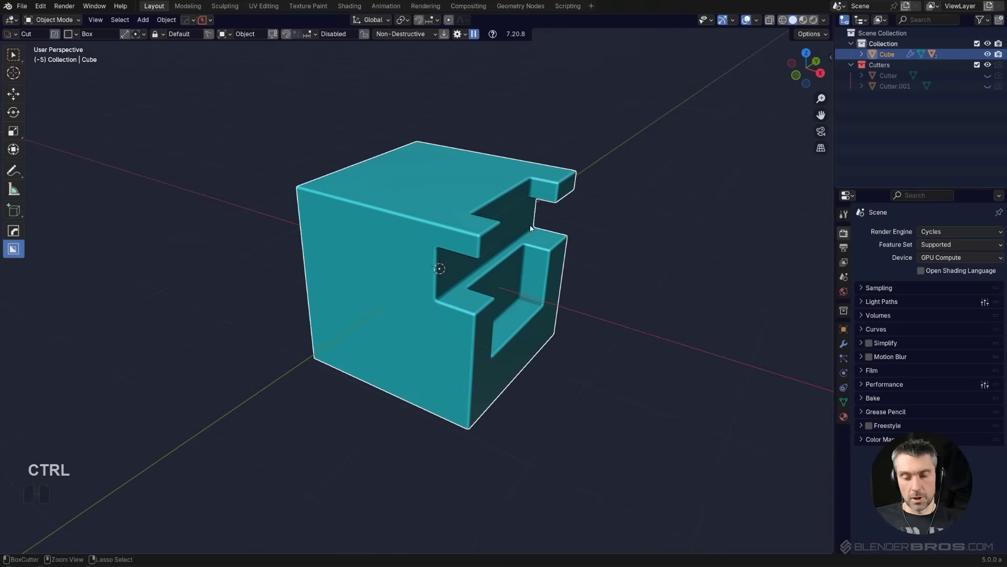
key(ctrl+s)
click(569, 141)
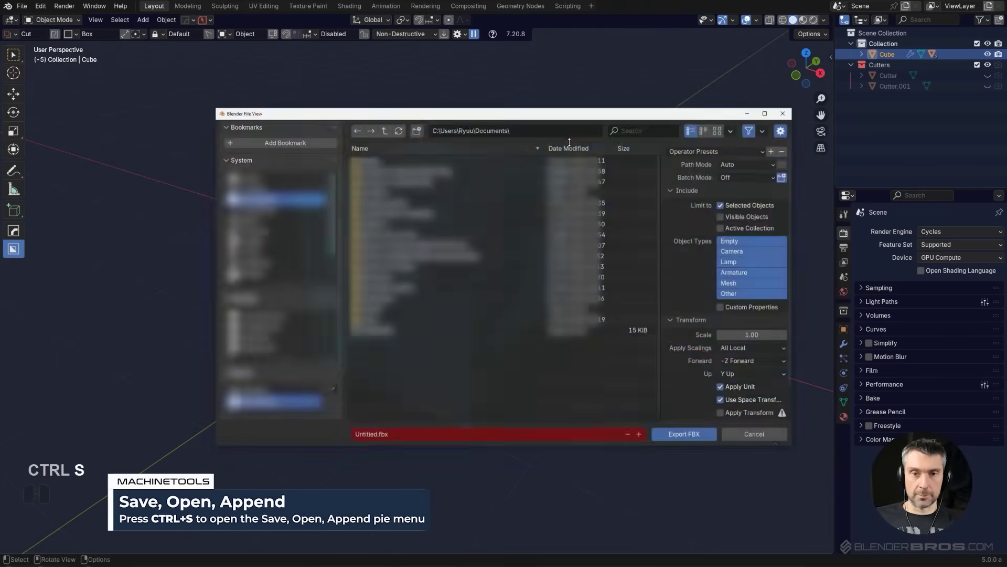
scroll(727, 337, down, 2)
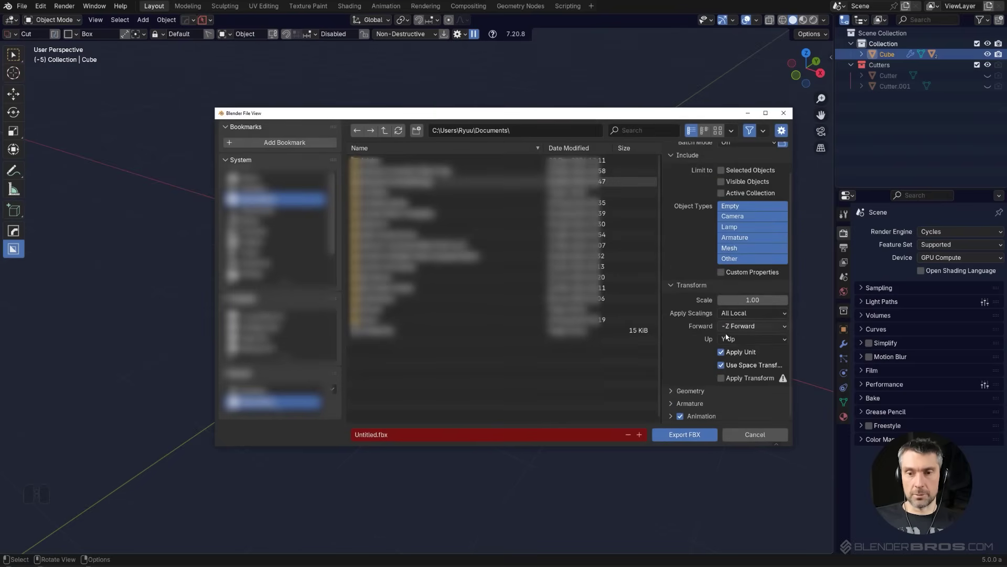
click(726, 391)
scroll(726, 380, down, 3)
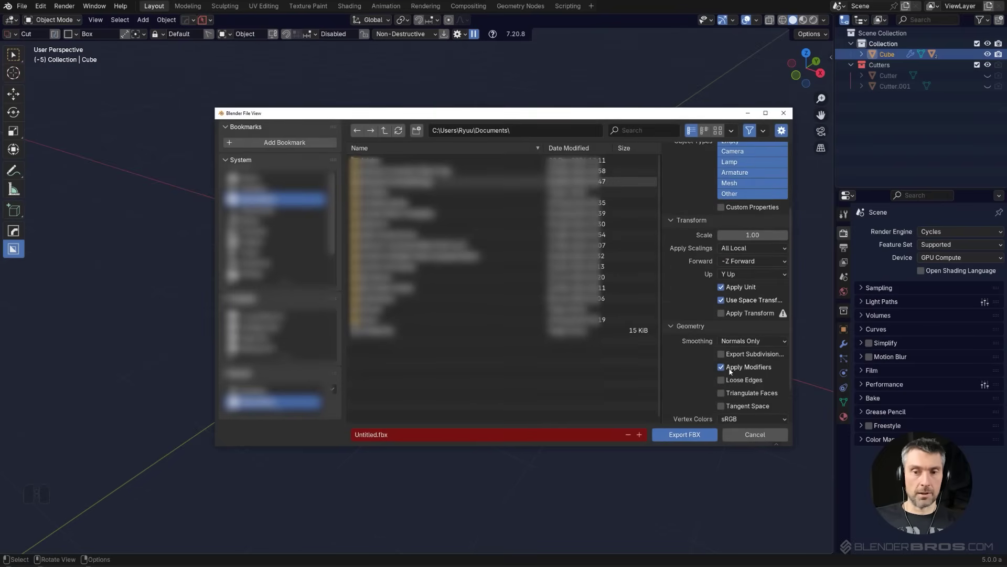
click(684, 434)
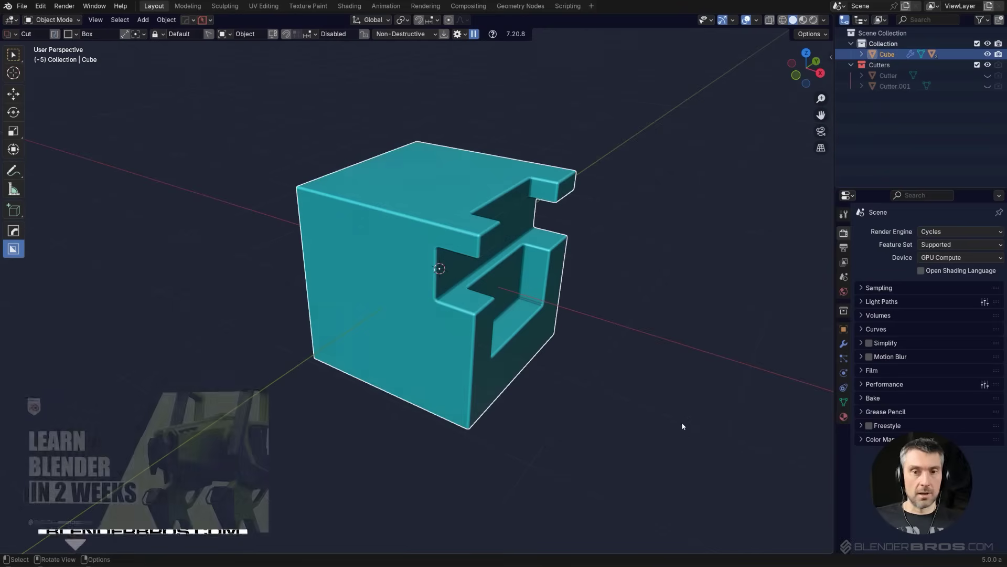
Show the cube's modifier stack and mirror the cube across the X axis with the HardOps mirror gizmo
click(844, 344)
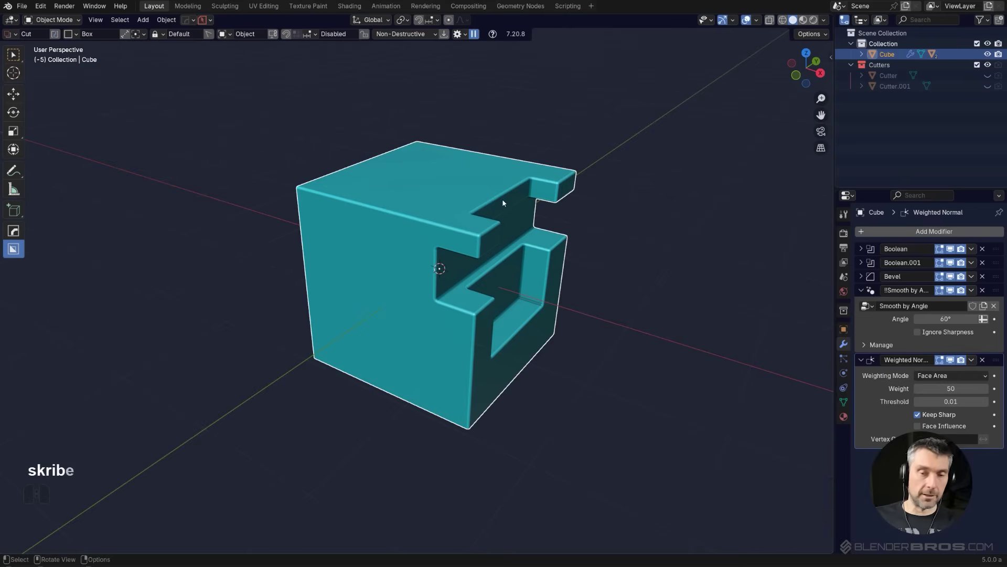
key(alt+x)
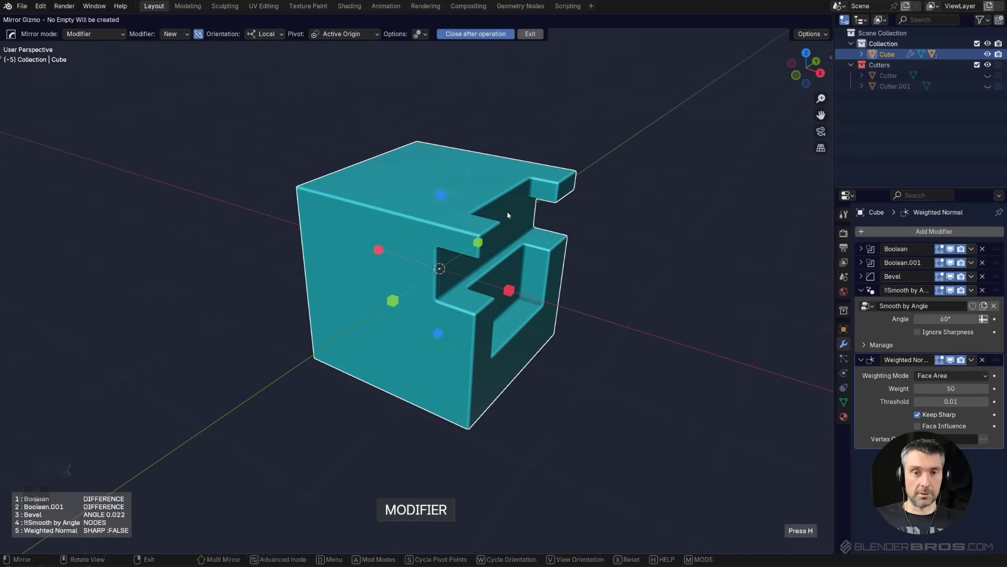
click(512, 288)
middle_drag(551, 254, 417, 218)
Export the mirrored model as Untitled.fbx to the Desktop with Selected Objects and Apply Modifiers turned off
key(ctrl)
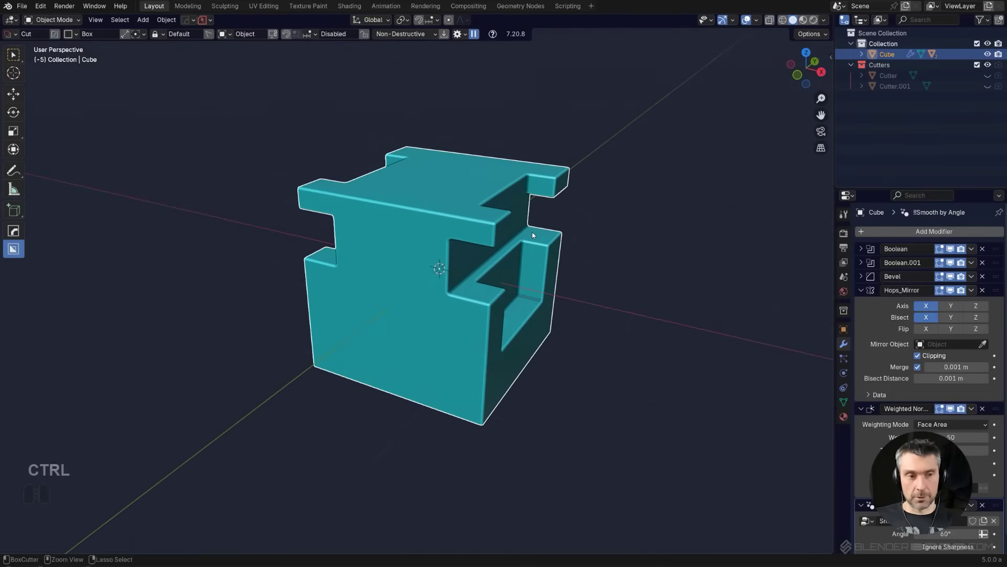
key(ctrl+s)
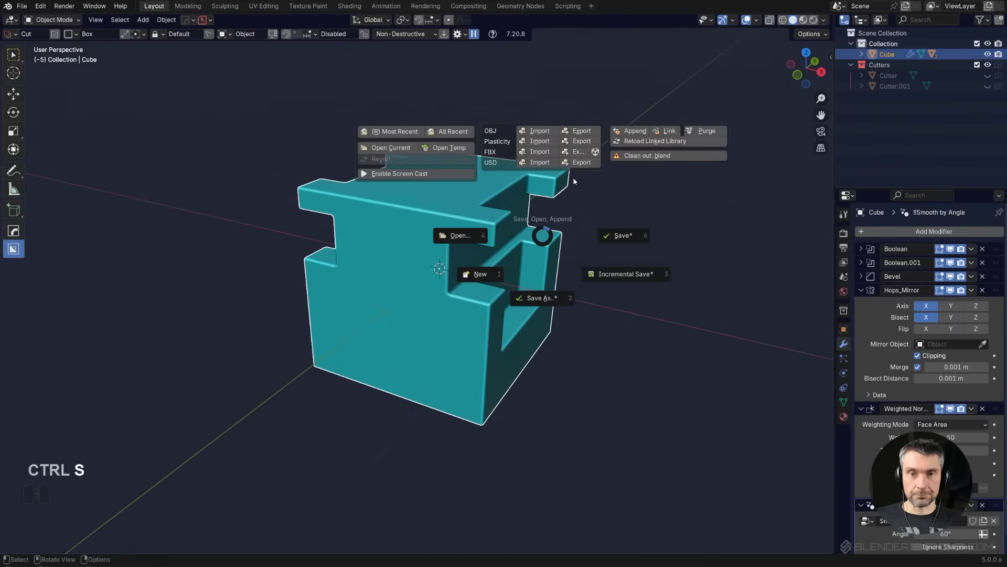
click(581, 156)
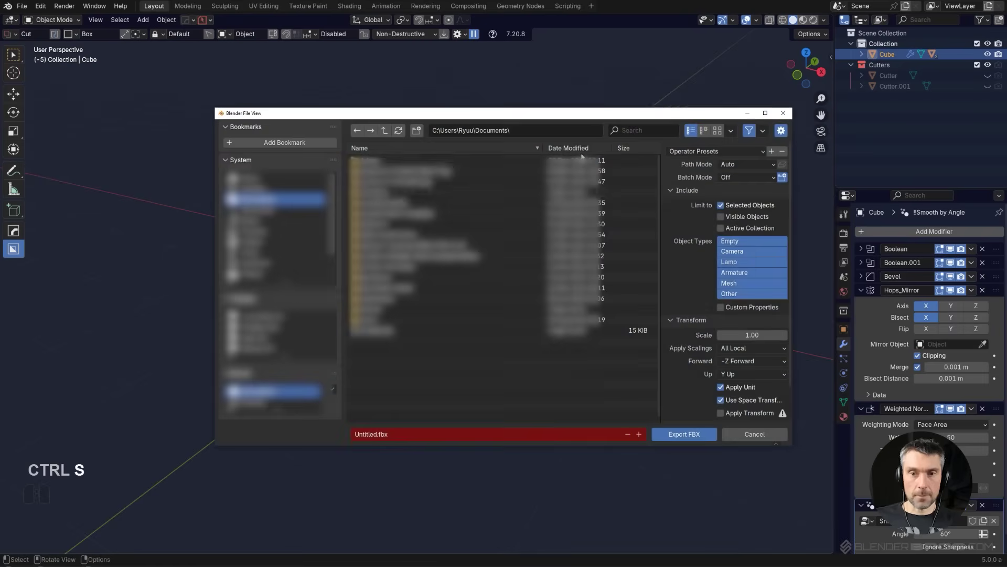
click(720, 205)
scroll(717, 368, down, 2)
click(715, 391)
scroll(724, 368, down, 4)
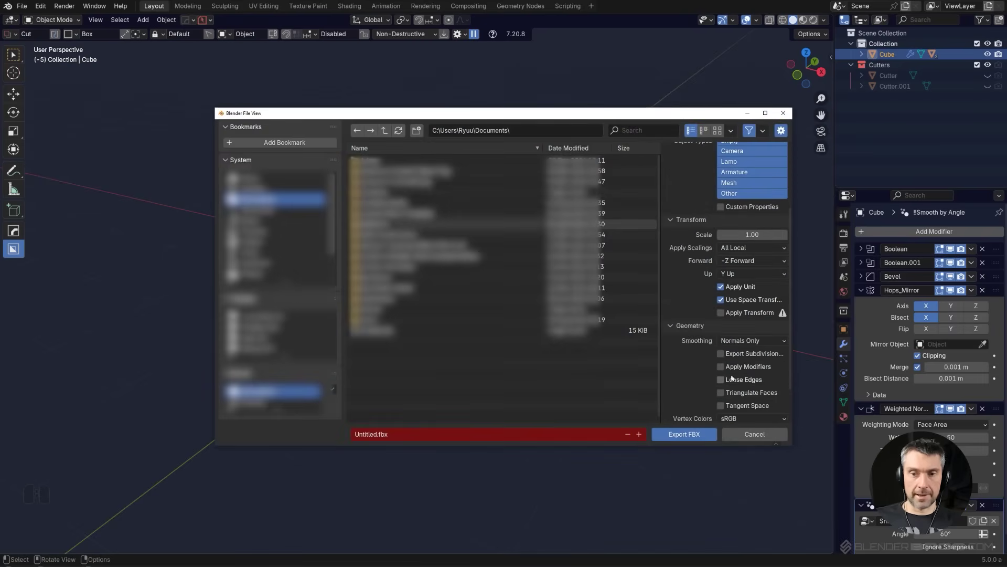
click(275, 189)
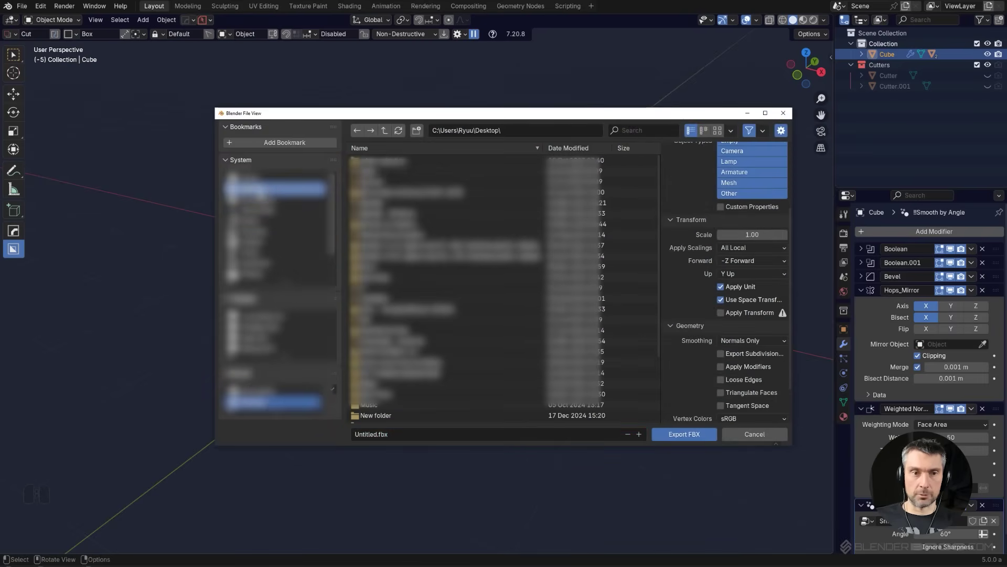
click(684, 434)
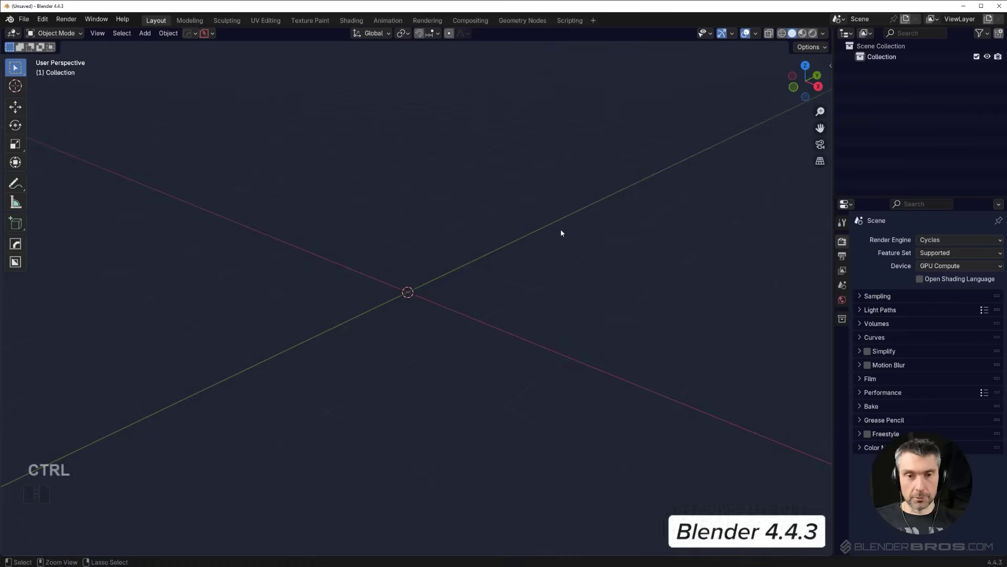
Switch to Blender 4.4.3 and import the exported FBX file from the Desktop with Custom Normals enabled
key(ctrl+s)
key(ctrl+s)
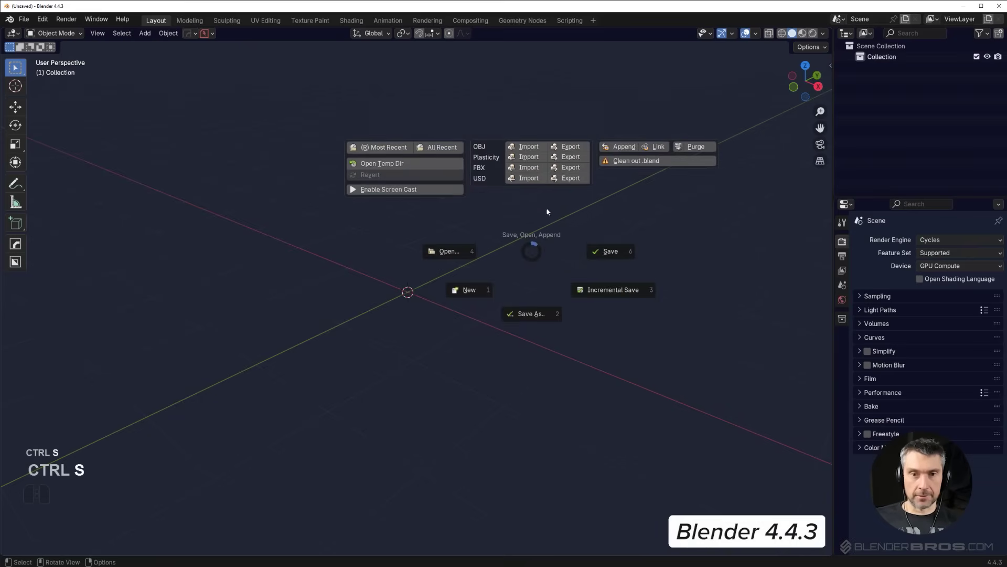
click(531, 168)
scroll(472, 315, down, 4)
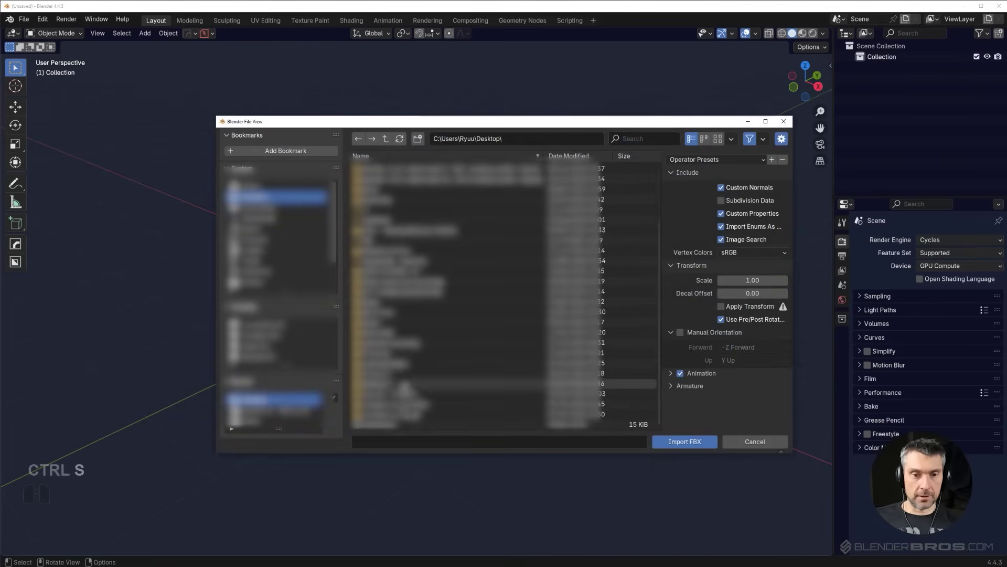
click(378, 424)
click(664, 446)
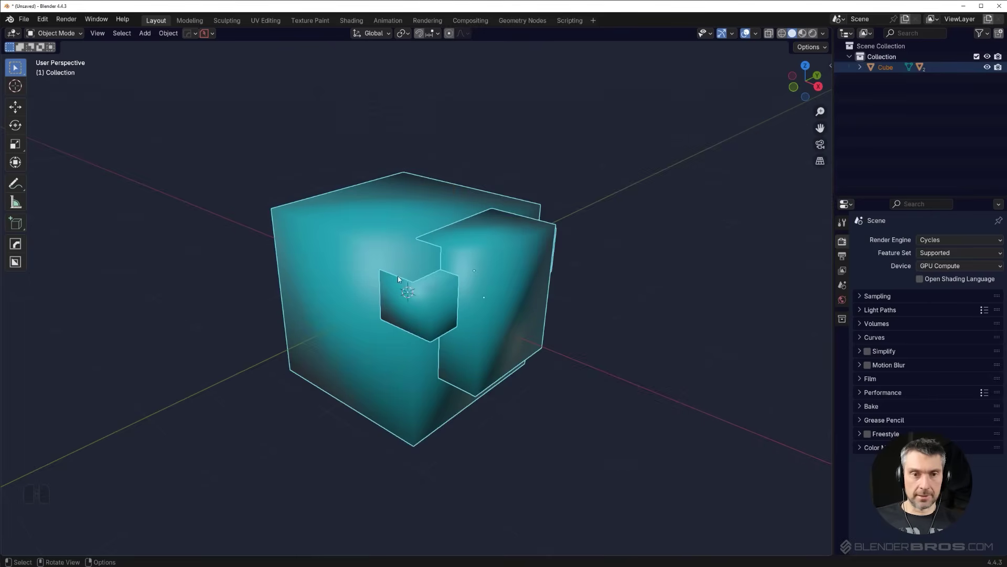
Clear the custom split normals data of the imported cube
shift+middle_drag(479, 277, 544, 277)
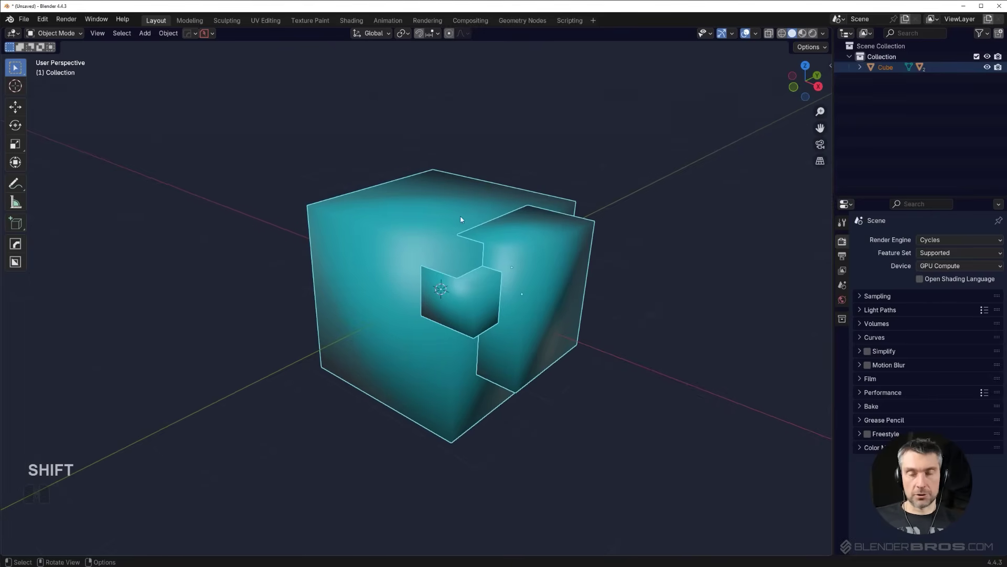
shift+middle_drag(460, 216, 503, 205)
click(431, 212)
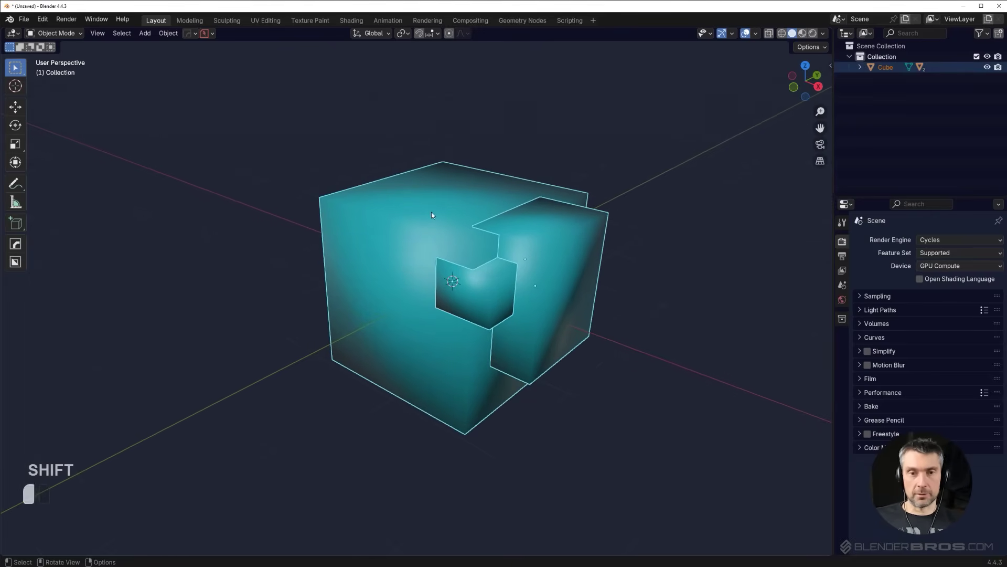
click(448, 222)
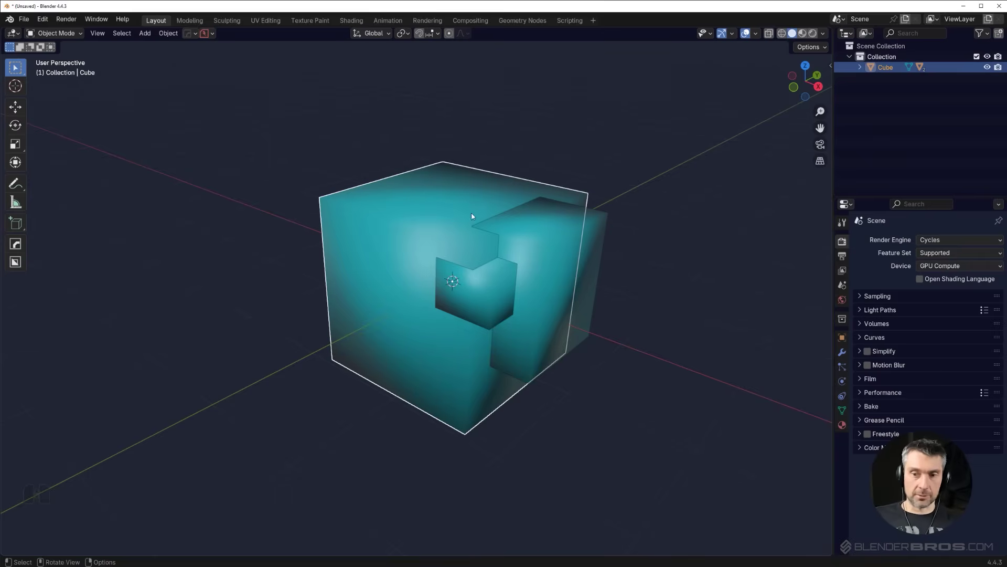
click(842, 414)
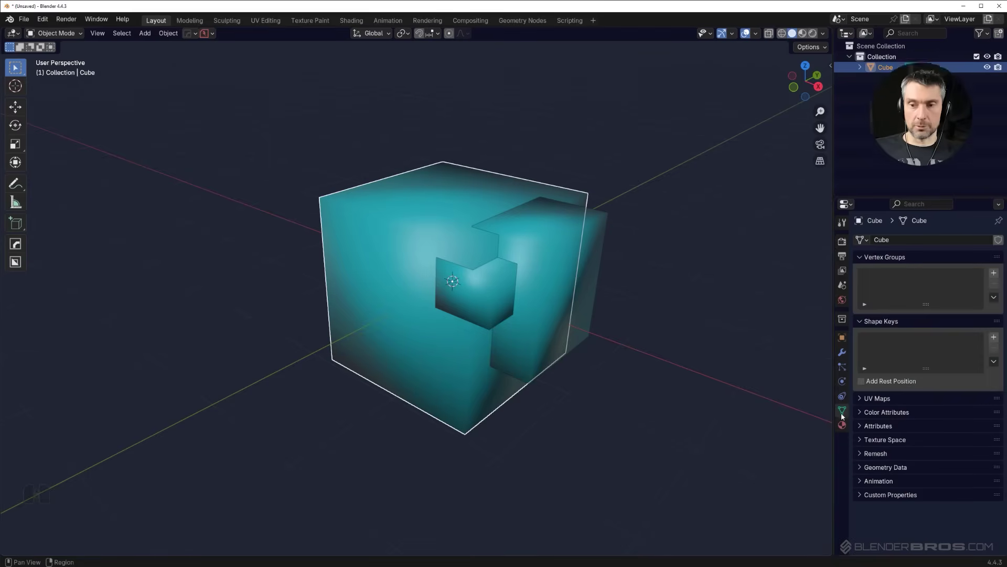
click(861, 467)
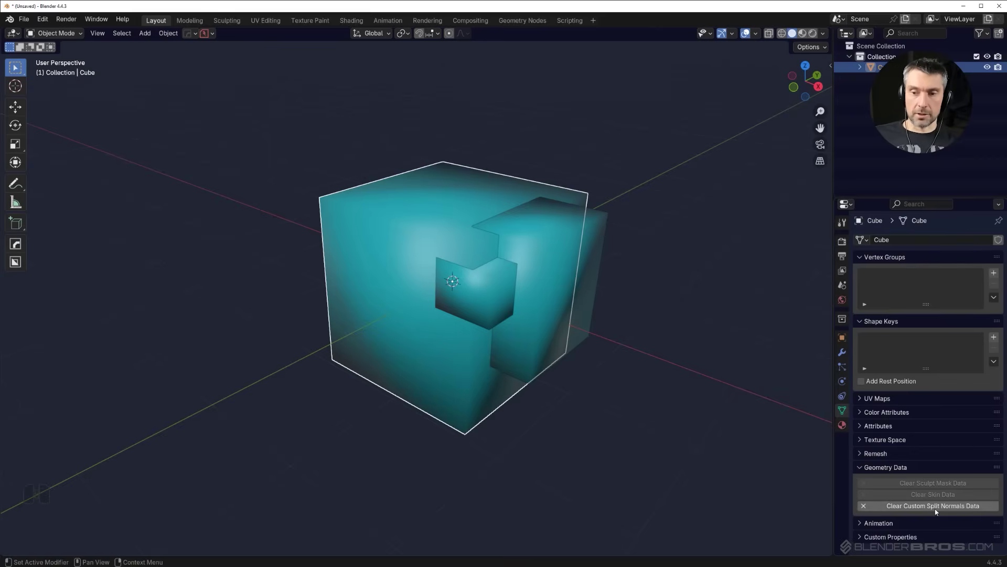
click(937, 508)
click(860, 467)
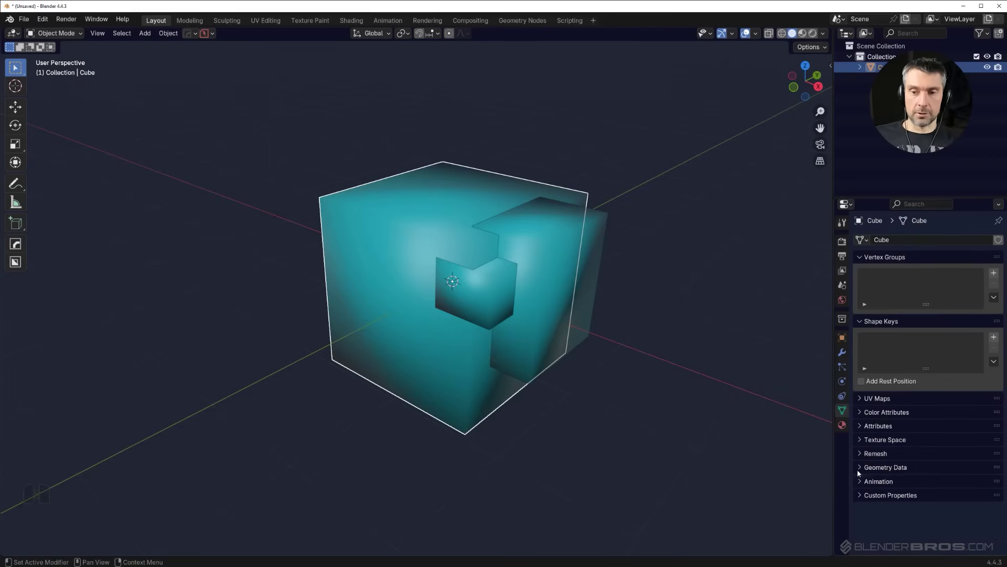
Bevel the imported cube with HardOps at 0.0100 width, 3 segments and a 30° angle limit
click(426, 234)
shift+middle_drag(461, 240, 452, 232)
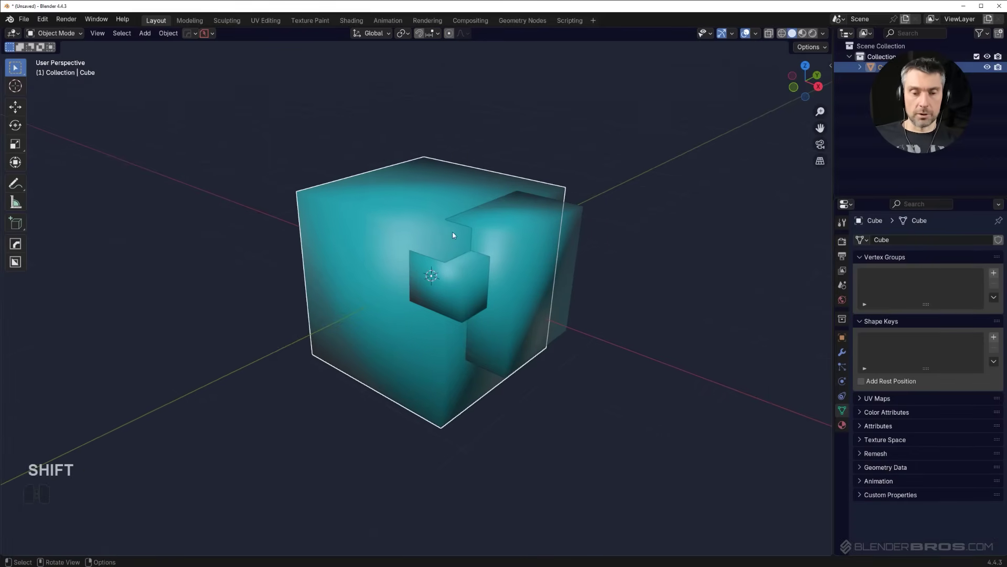
key(q)
click(466, 253)
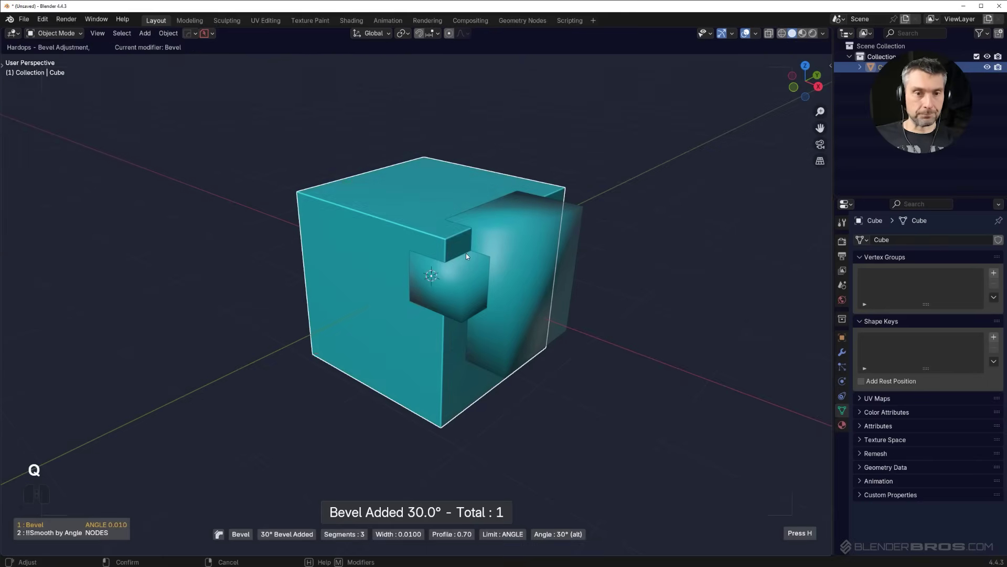
click(534, 244)
middle_drag(551, 255, 574, 265)
key(g)
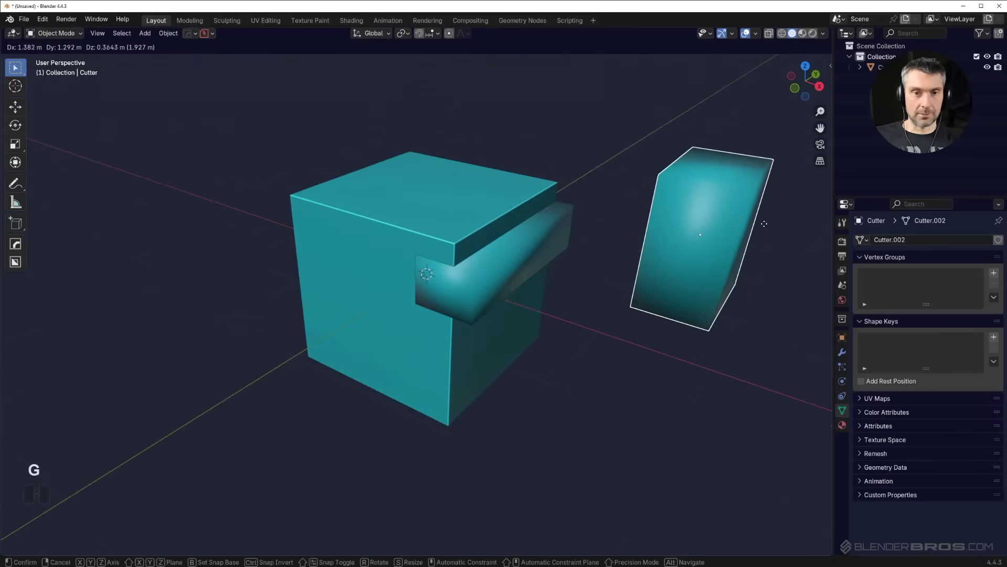
right_click(764, 227)
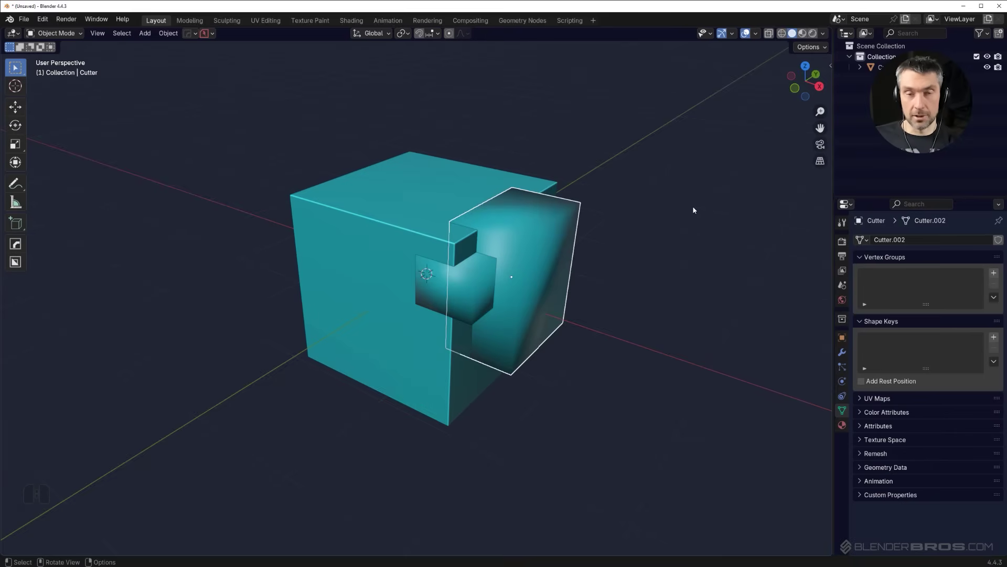
Set both imported cutter boxes to wireframe display with HardOps Shade Wire
shift+click(496, 274)
key(q)
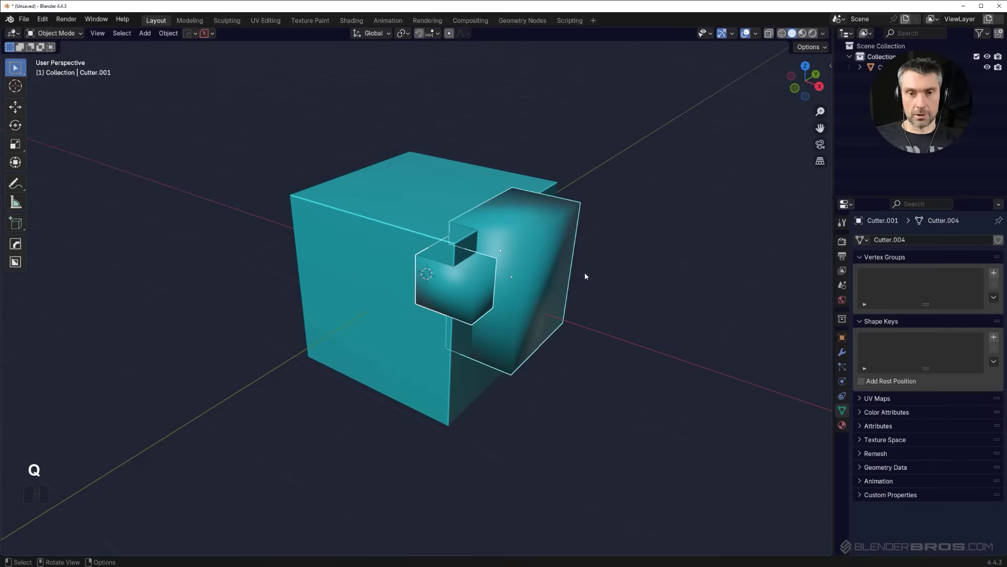
mouse_move(568, 363)
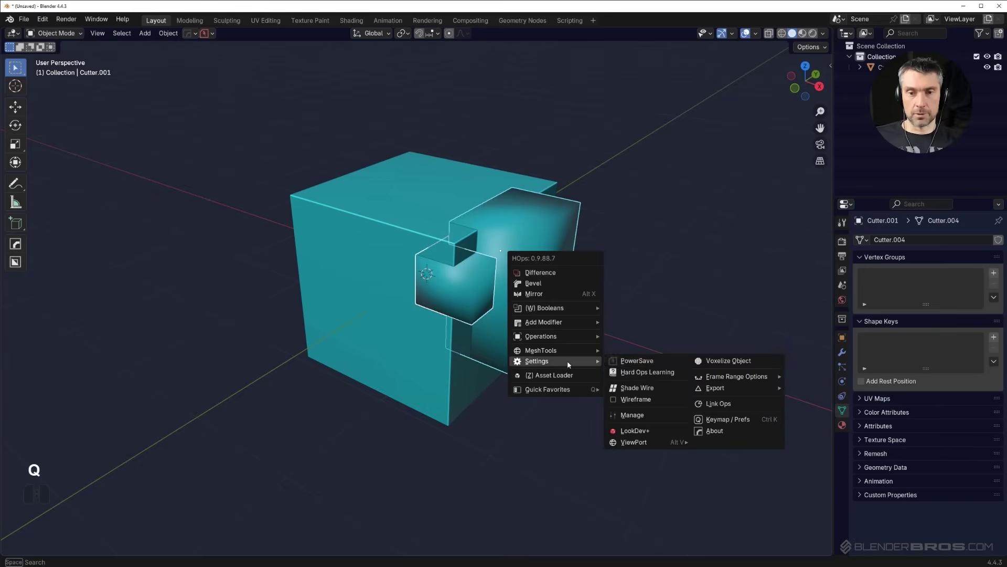
click(636, 388)
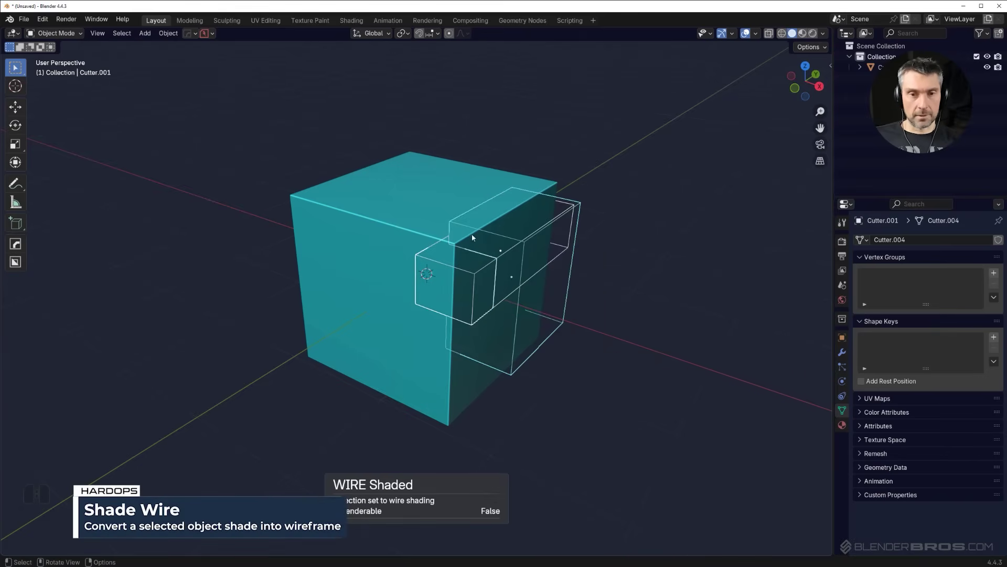
Cut the pocket into the cube's side face with the larger cutter using the HardOps Difference boolean
shift+middle_drag(472, 237, 462, 249)
shift+click(451, 262)
key(q)
mouse_move(542, 216)
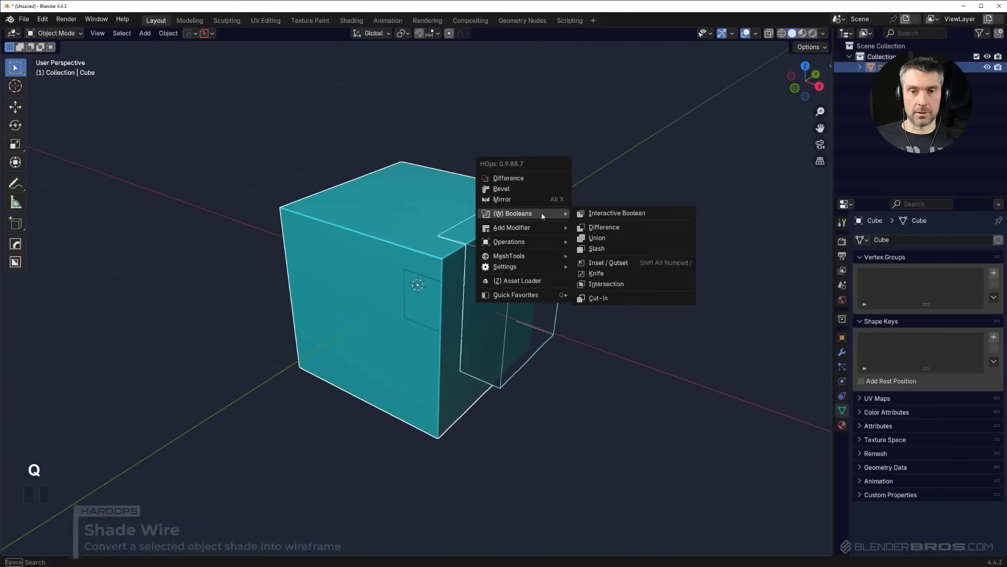
click(603, 227)
Cut the notch through the cube's front vertical edge with the long box cutter using the HardOps Difference boolean
key(shift+d)
click(439, 277)
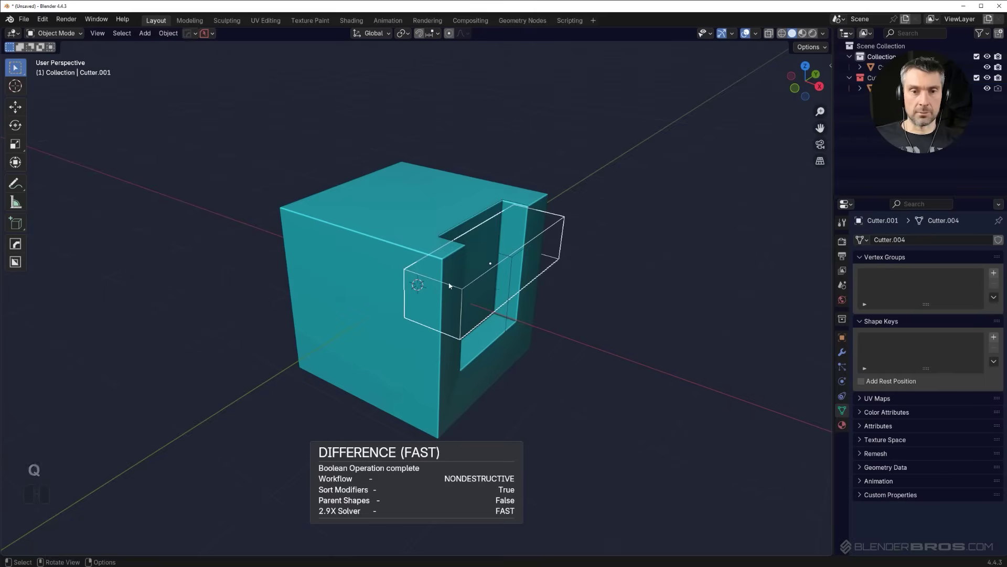
shift+click(423, 263)
key(q)
mouse_move(424, 264)
click(471, 283)
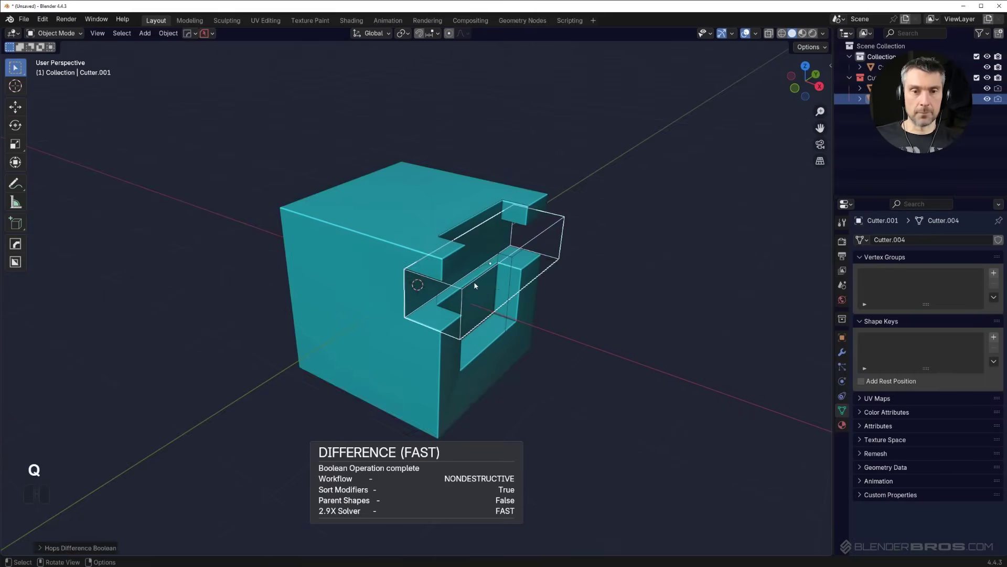
Mirror the cut cube across the X axis with HardOps and add a Weighted Normal modifier with Keep Sharp
key(alt+x)
click(477, 319)
click(664, 256)
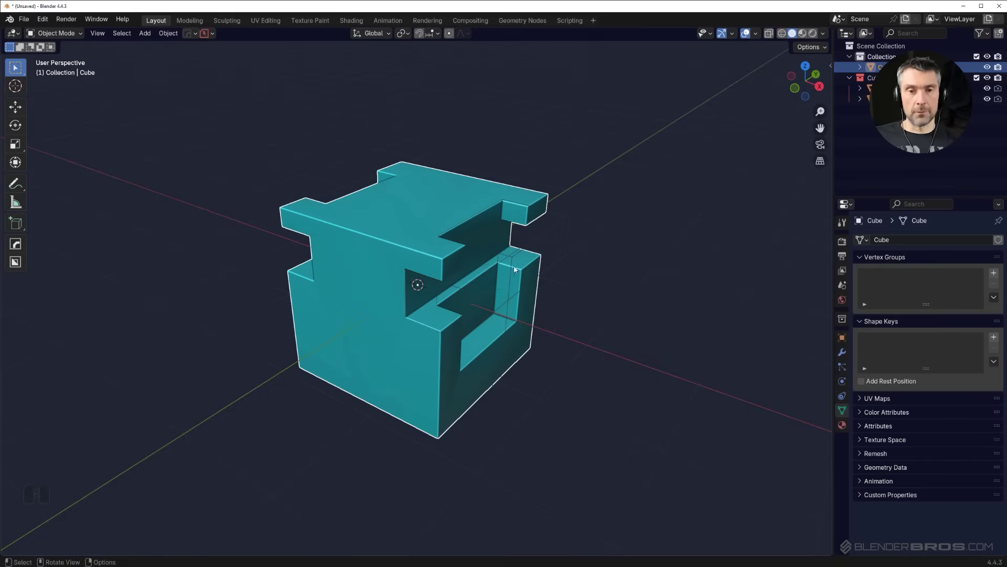
key(q)
alt+click(429, 234)
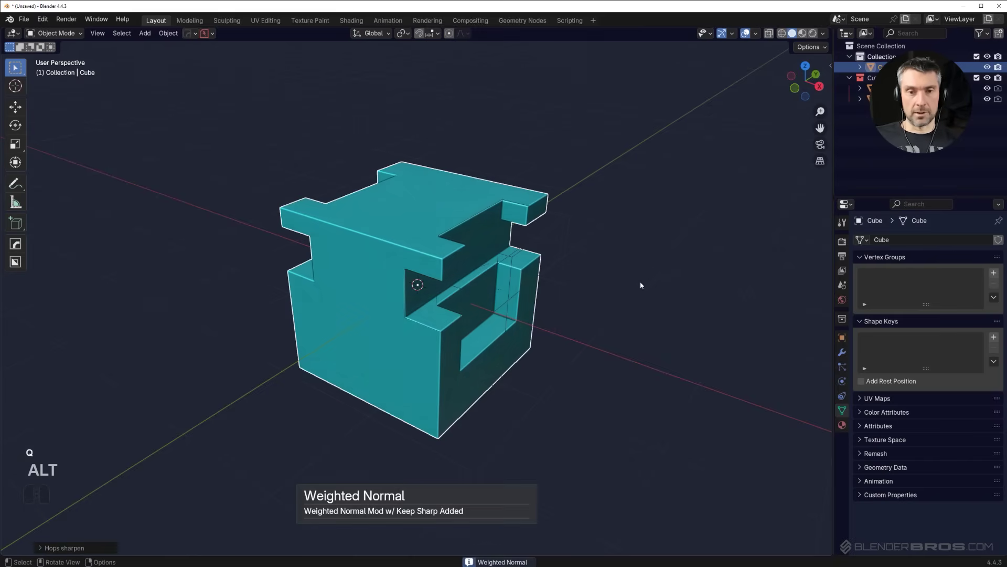
middle_drag(640, 281, 599, 263)
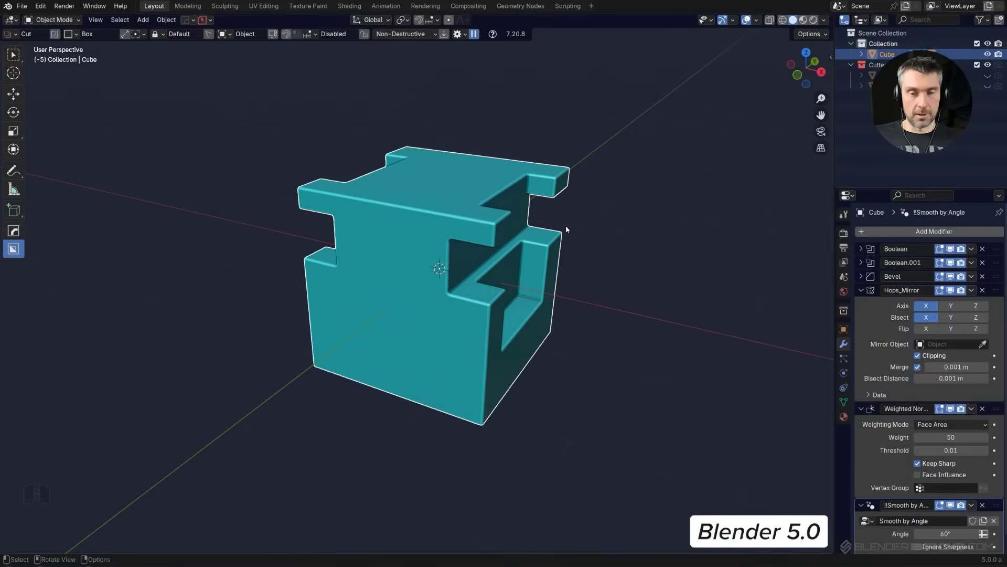
Switch to Blender 5.0, enable the Modifier Tools add-on in the preferences and save them
click(40, 5)
click(95, 145)
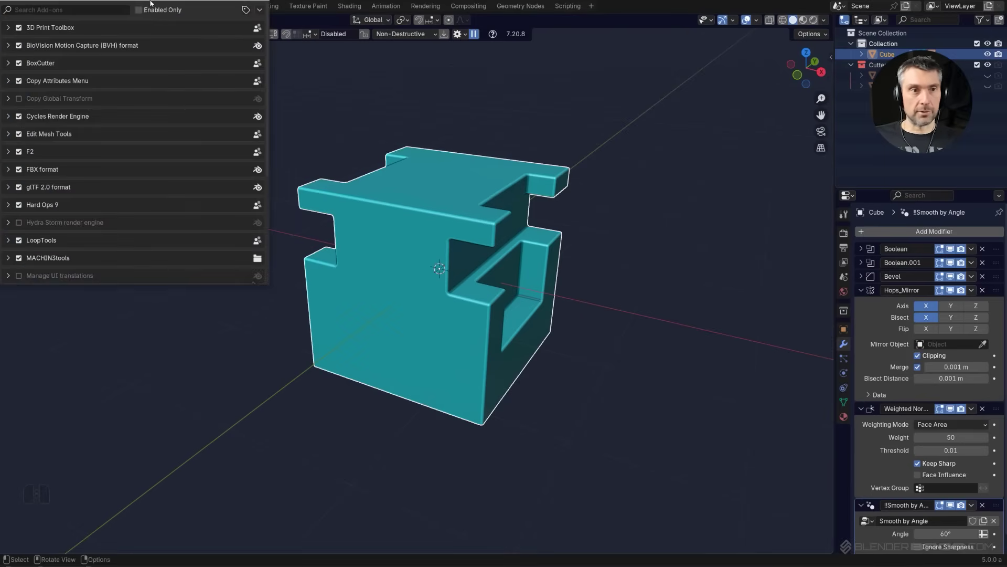
click(325, 96)
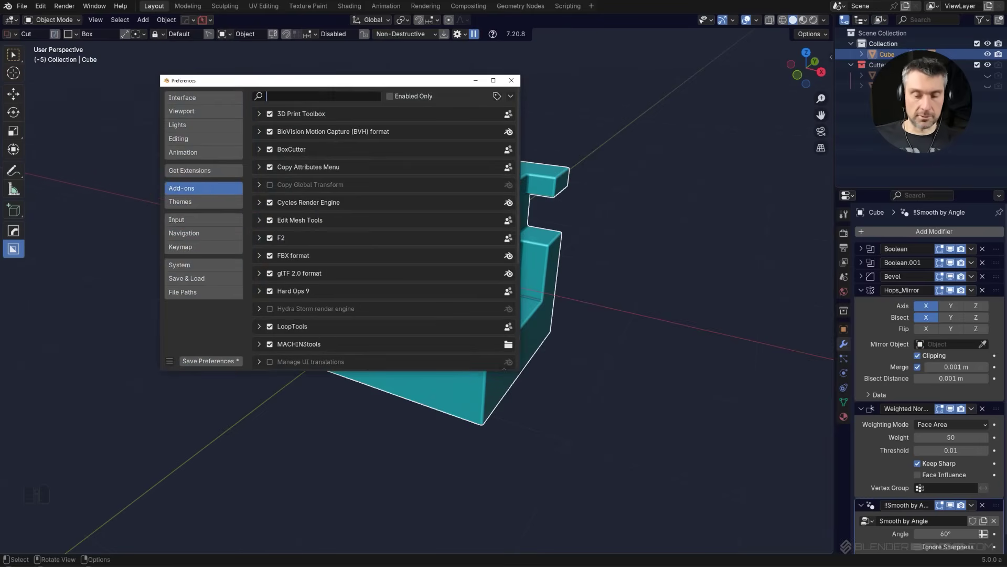
text(modif)
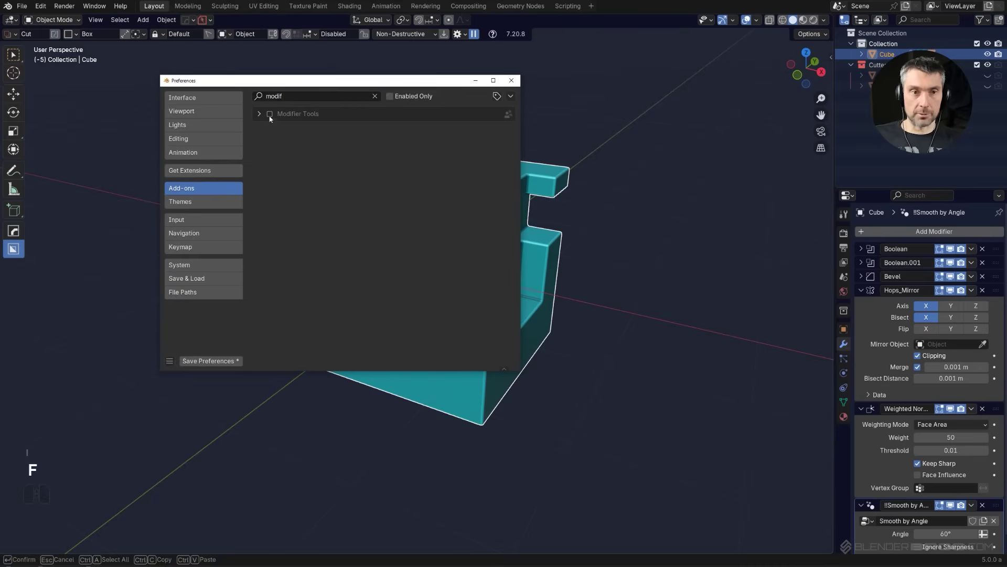
click(270, 115)
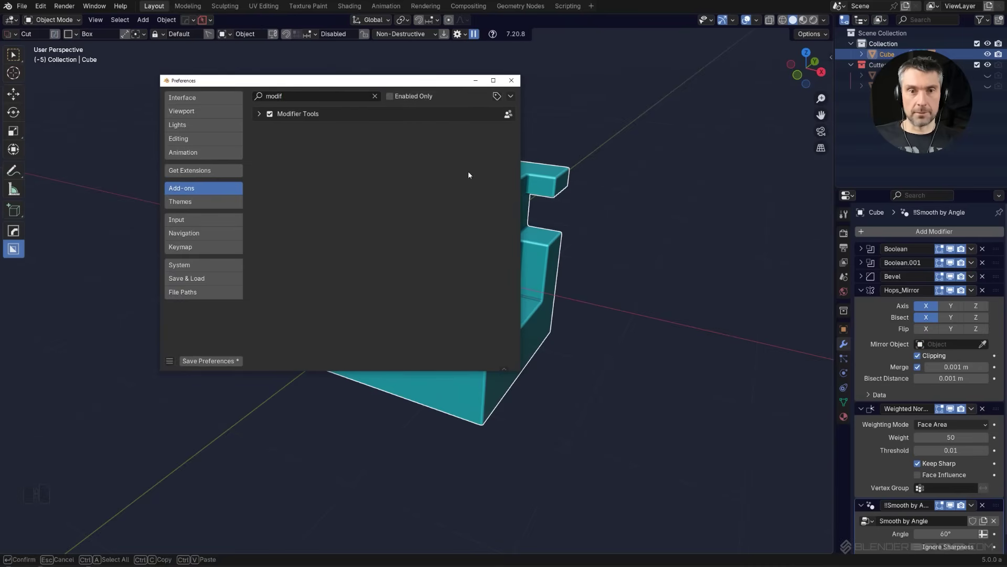
click(209, 361)
click(512, 80)
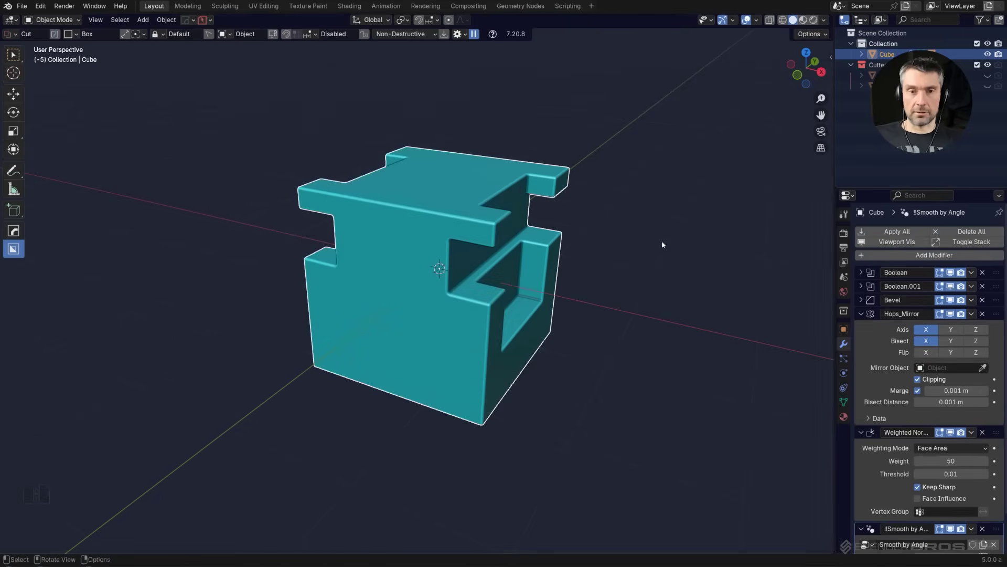
Apply all modifiers on the mirrored cube at once with Modifier Tools
middle_drag(662, 241, 566, 227)
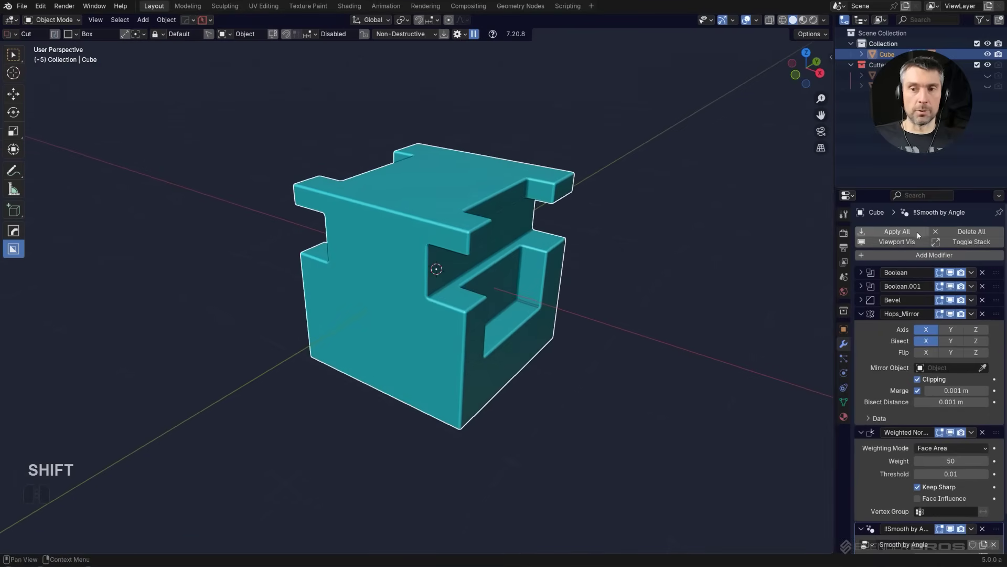
shift+middle_drag(702, 248, 639, 270)
click(897, 231)
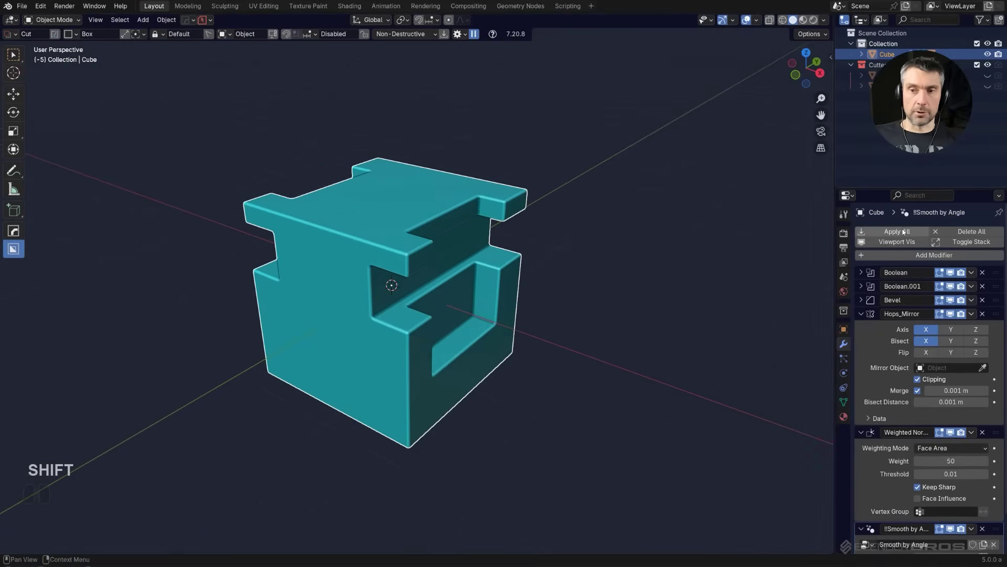
Inspect the bevel topology of the cube in Edit Mode, and undo applying all of its modifiers
scroll(602, 284, up, 3)
key(Tab)
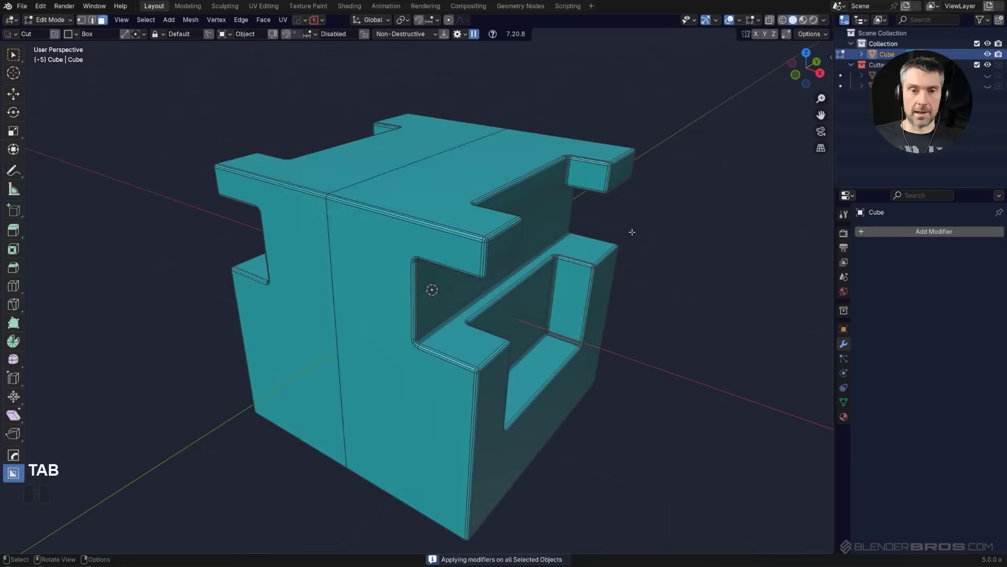
scroll(580, 253, up, 4)
shift+middle_drag(580, 252, 450, 273)
scroll(445, 267, up, 2)
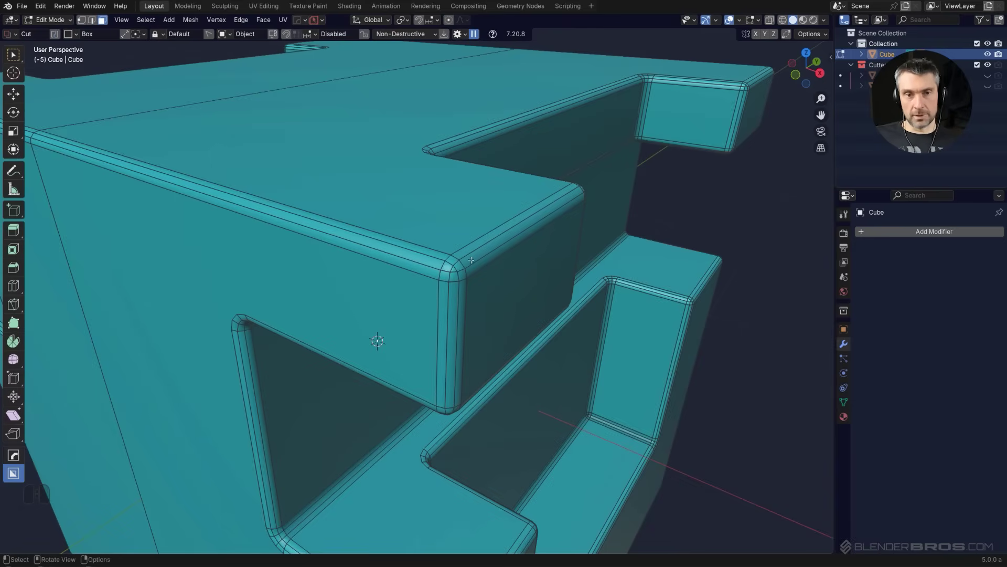
scroll(481, 266, down, 2)
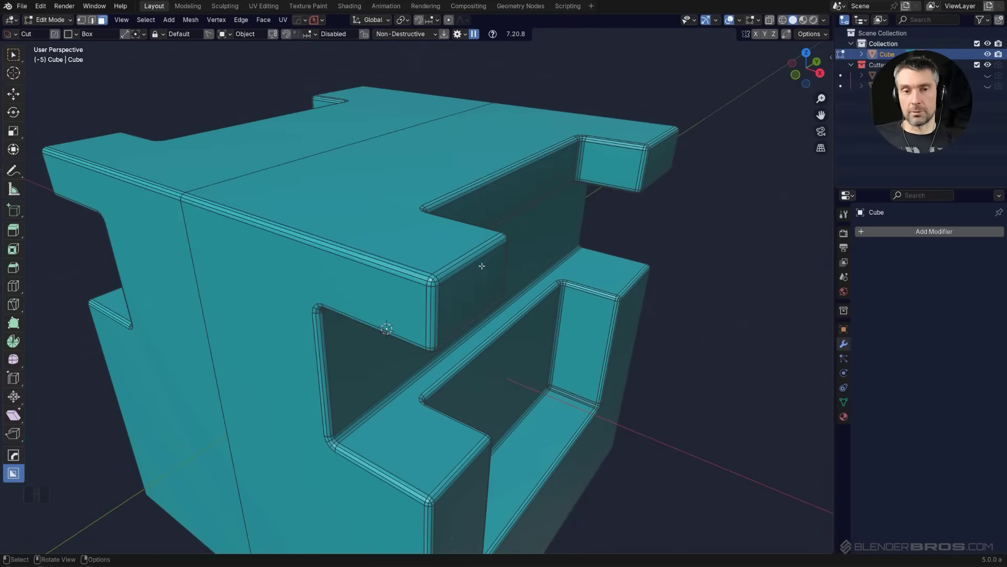
key(ctrl+z)
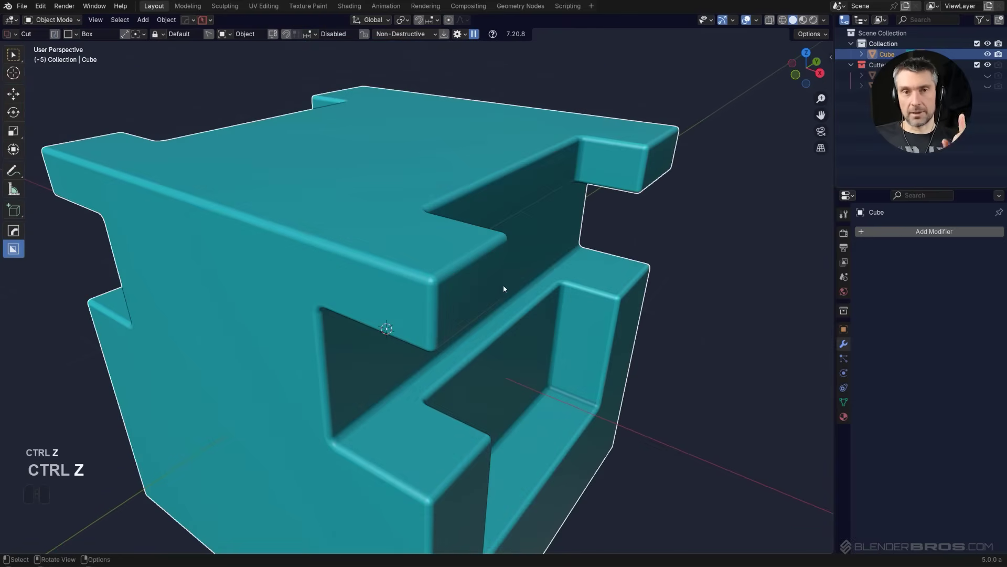
key(ctrl+z)
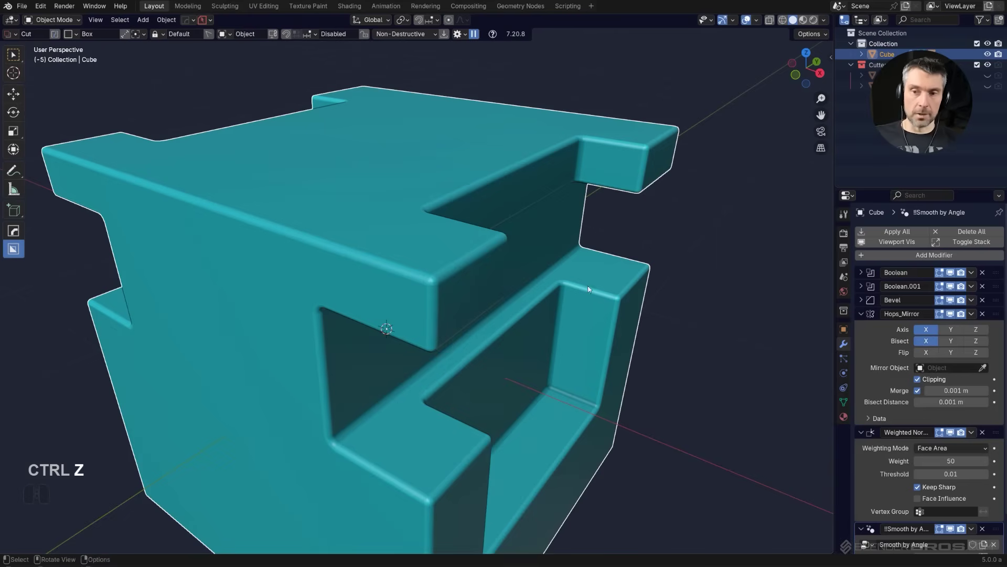
Remove the cube's Bevel modifier and move the Weighted Normal modifier below Smooth by Angle
click(982, 300)
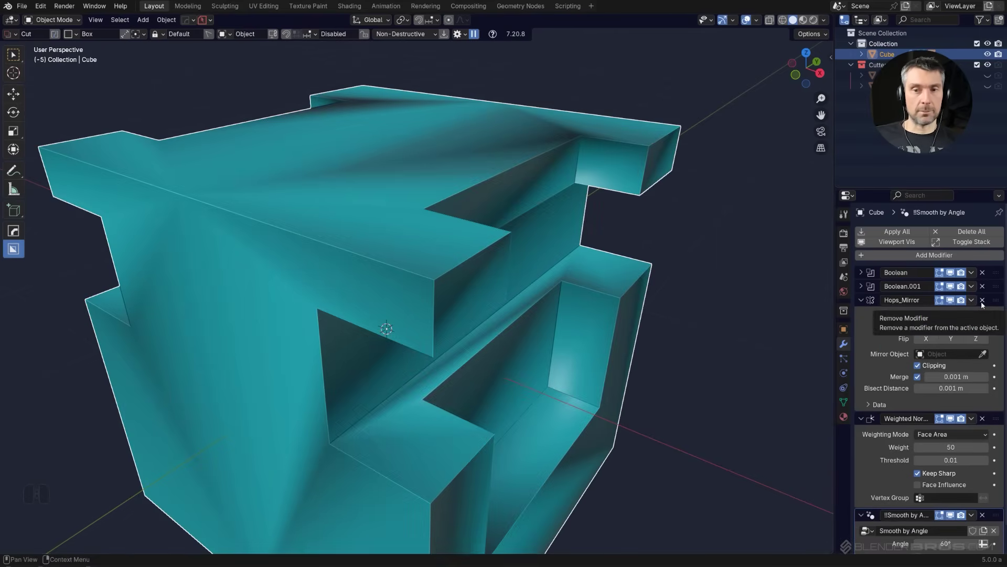
scroll(537, 299, down, 3)
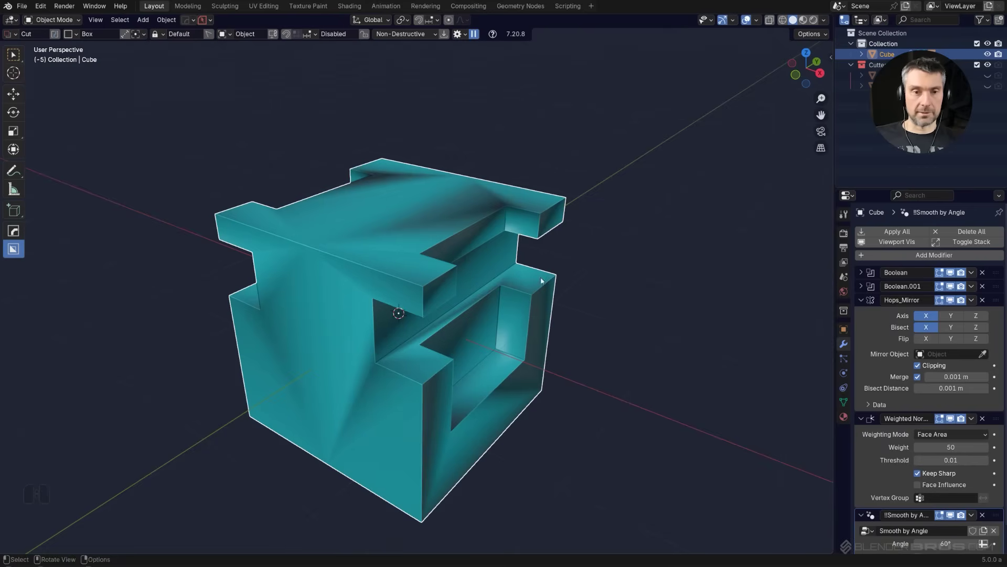
scroll(992, 402, down, 1)
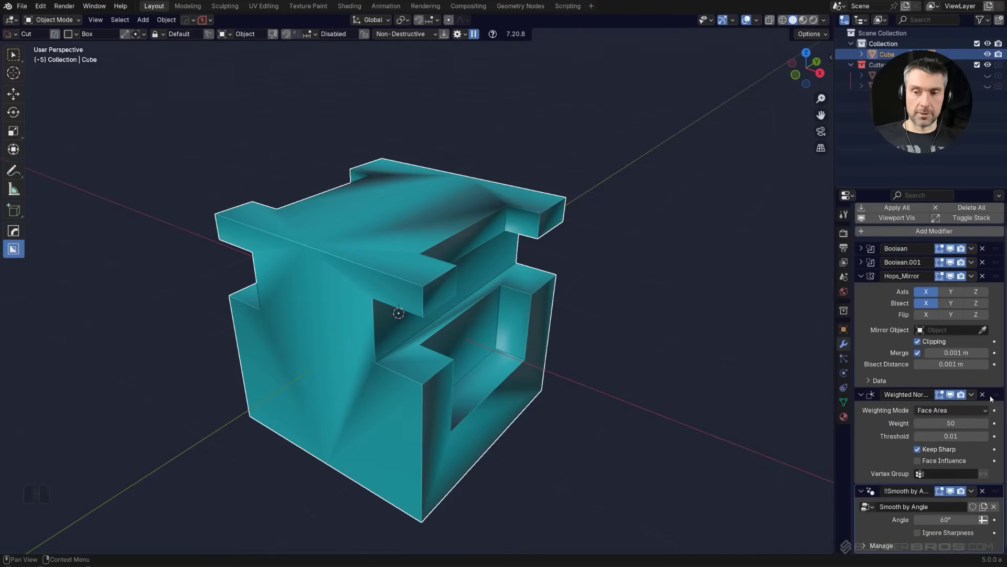
drag(996, 399, 997, 497)
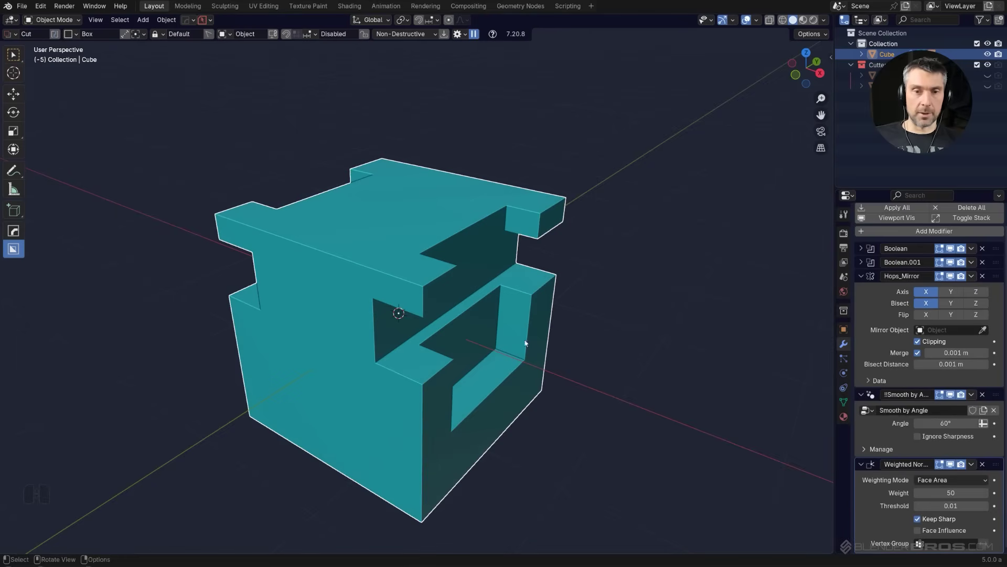
shift+middle_drag(430, 310, 417, 140)
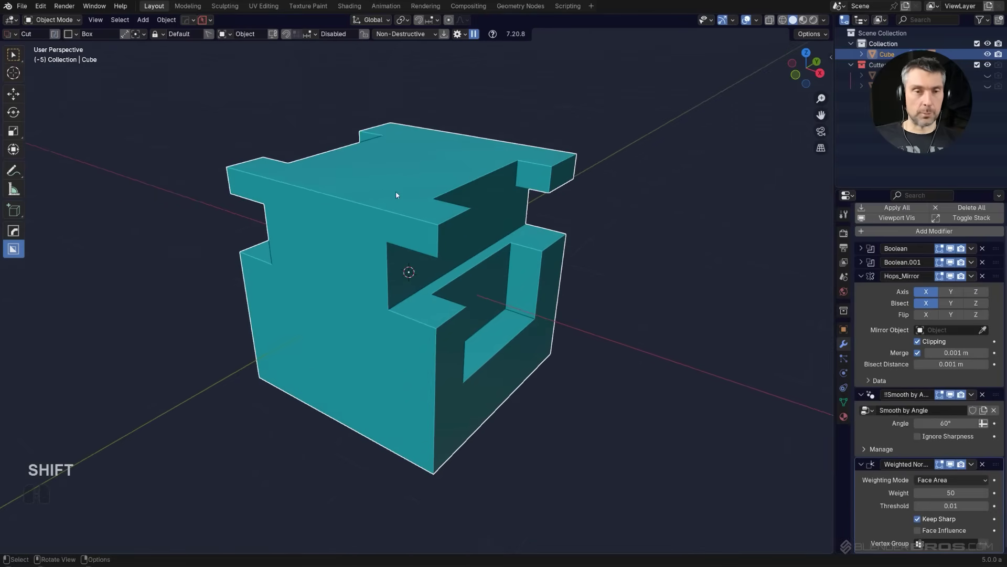
shift+middle_drag(410, 212, 458, 215)
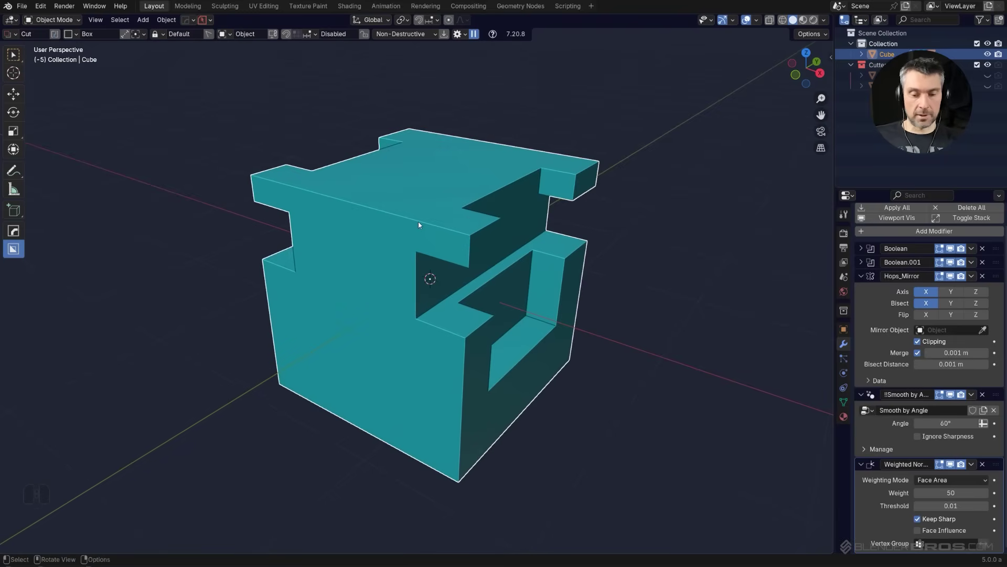
Export the cube as Untitled1.fbx to the Desktop folder, limited to Selected Objects and with Apply Modifiers enabled
key(ctrl+s)
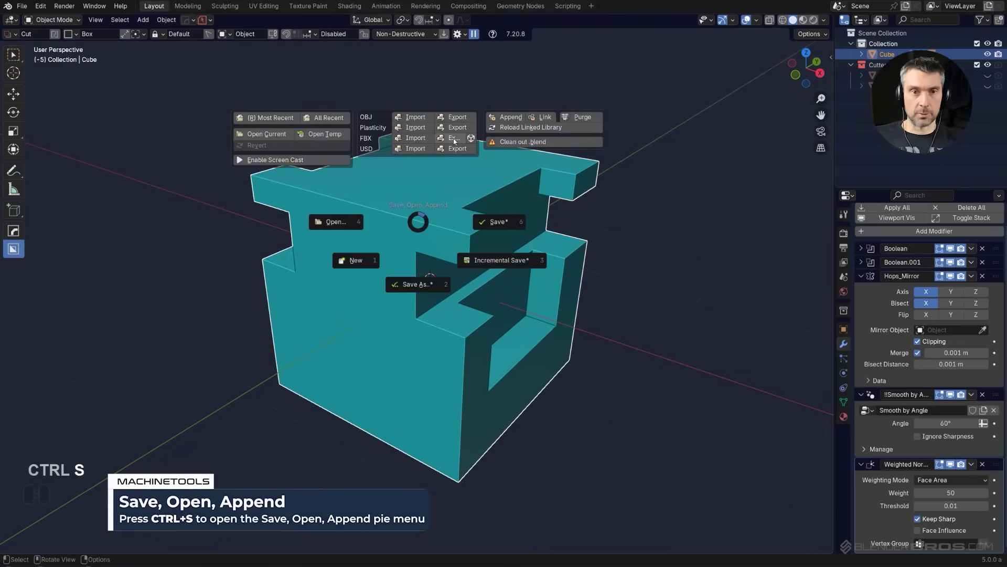
click(453, 138)
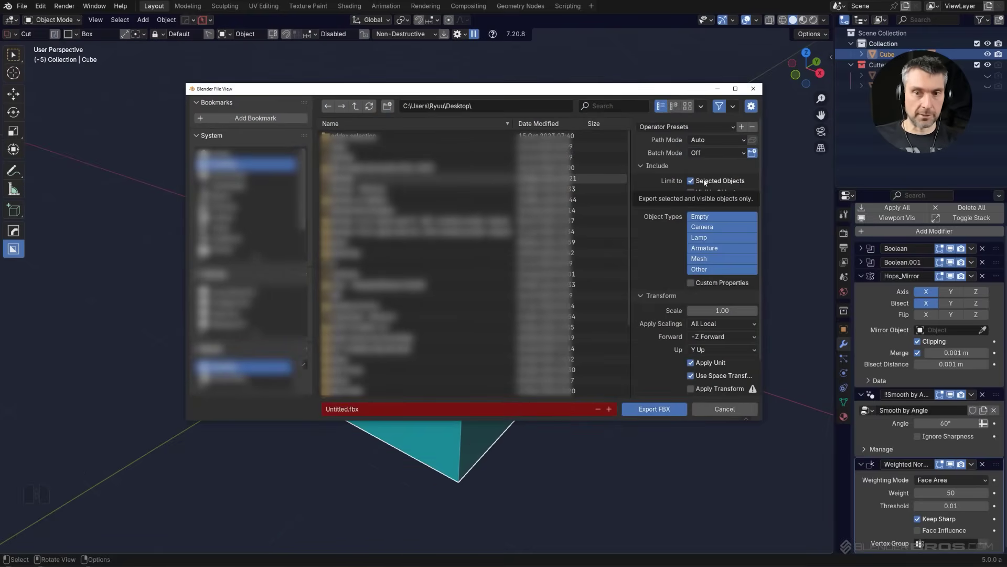
click(705, 181)
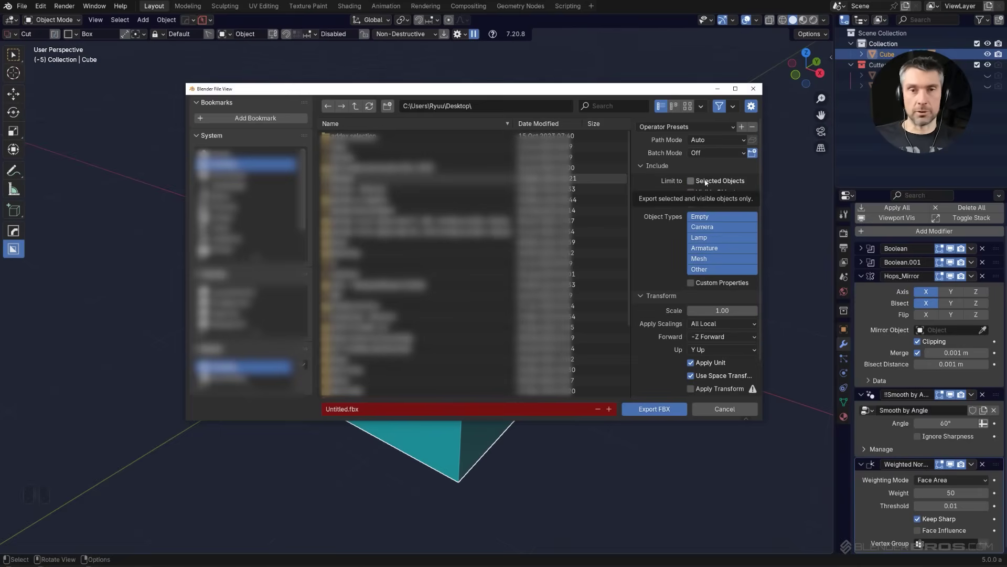
click(705, 182)
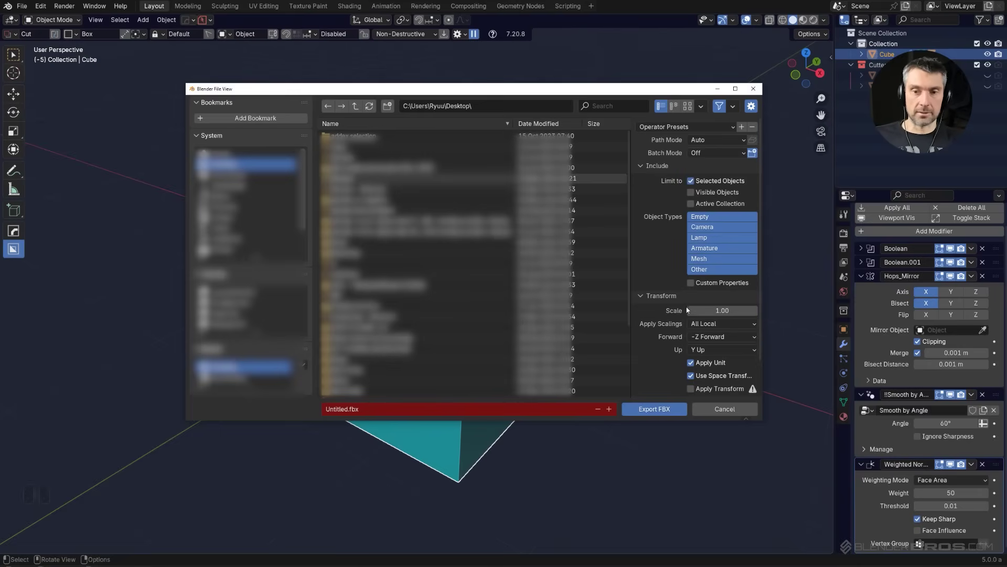
scroll(664, 367, down, 2)
scroll(664, 367, down, 4)
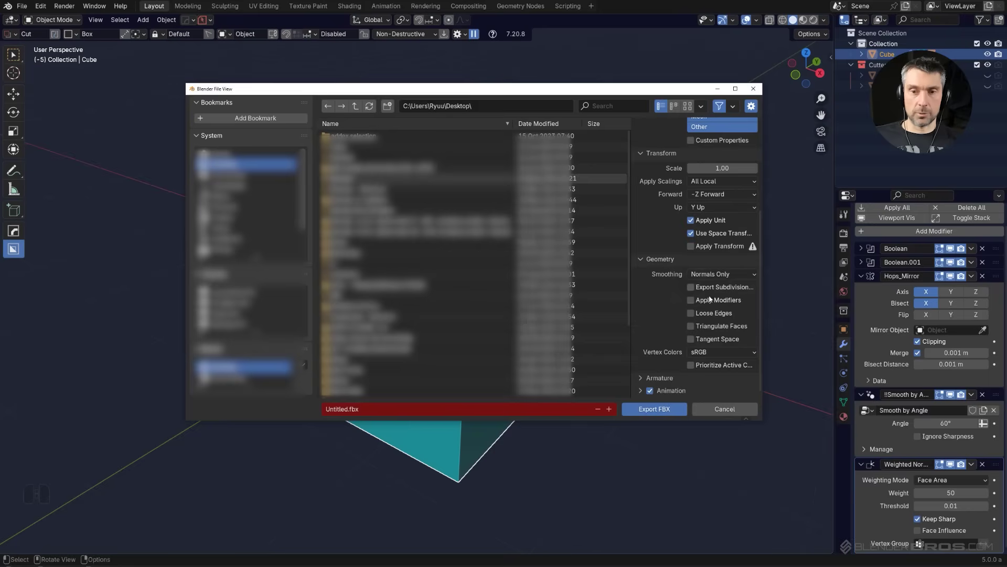
click(344, 408)
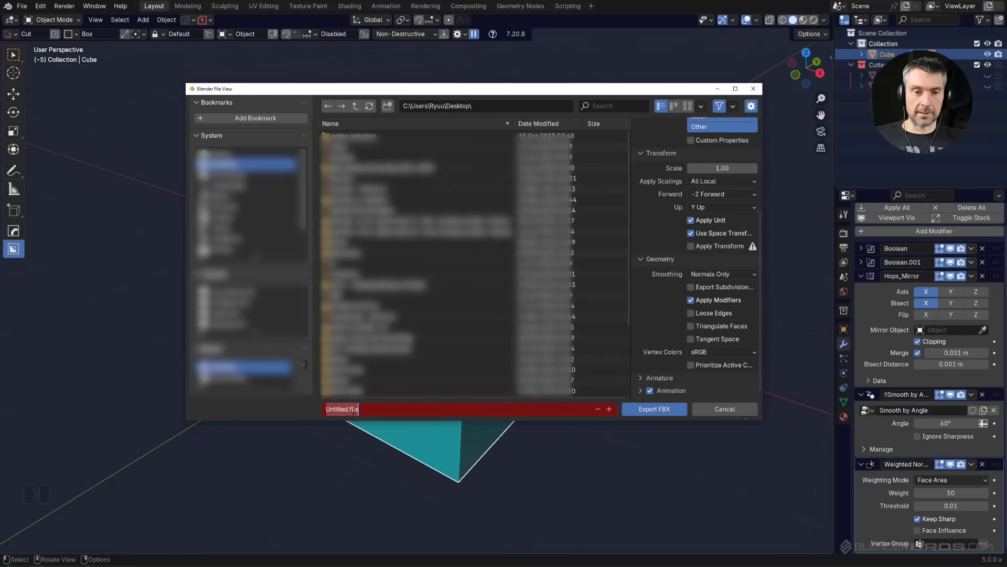
click(344, 409)
text(1)
key(Return)
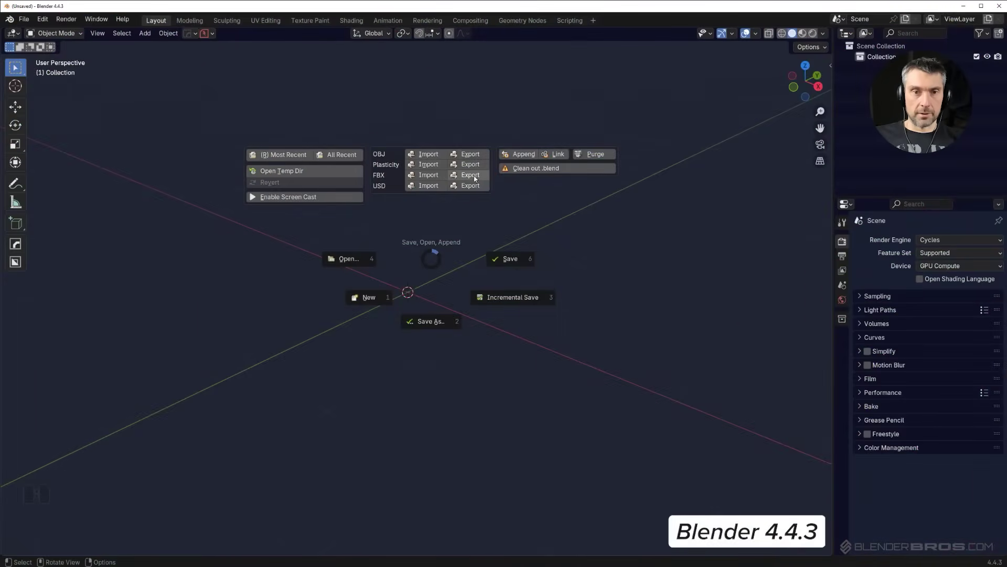
Switch to Blender 4.4.3 and import Untitled1.fbx from the Desktop folder
click(428, 175)
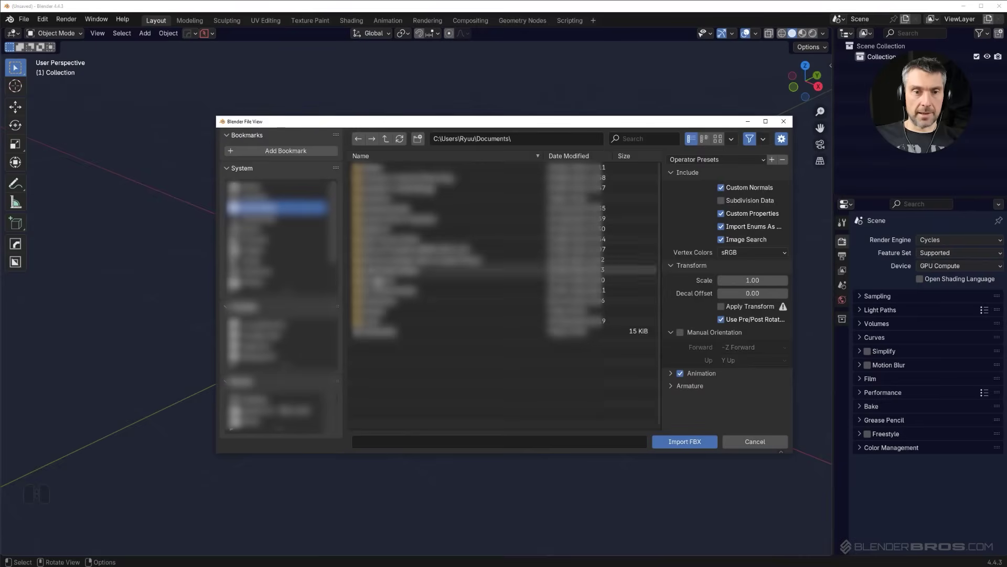
click(270, 198)
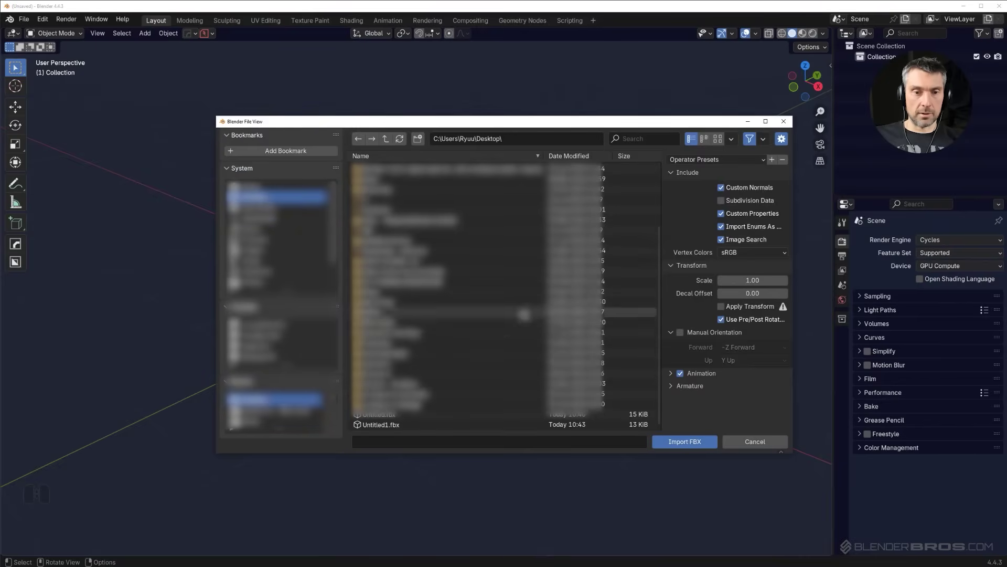
click(400, 428)
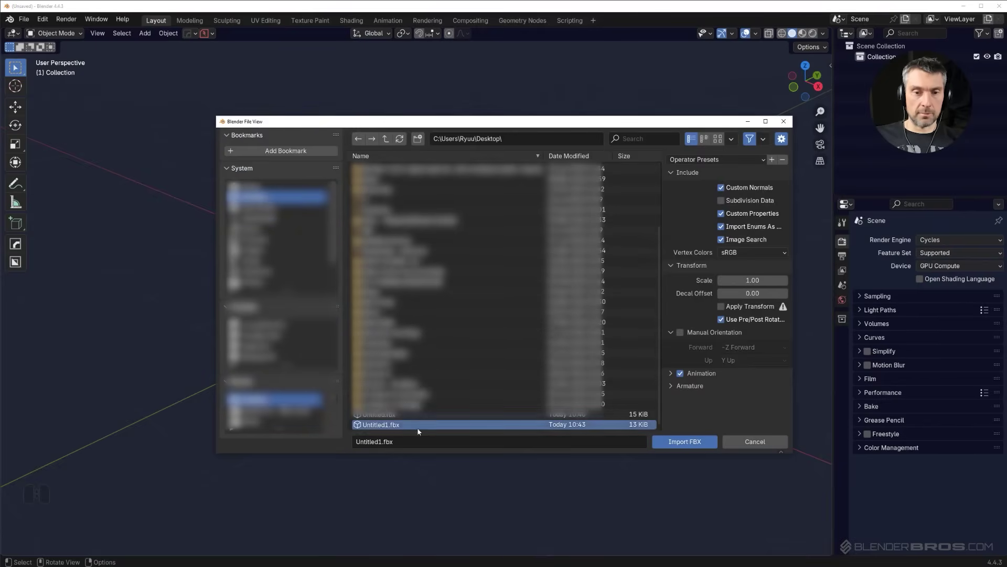
click(657, 440)
scroll(414, 300, up, 2)
shift+middle_drag(415, 294, 459, 262)
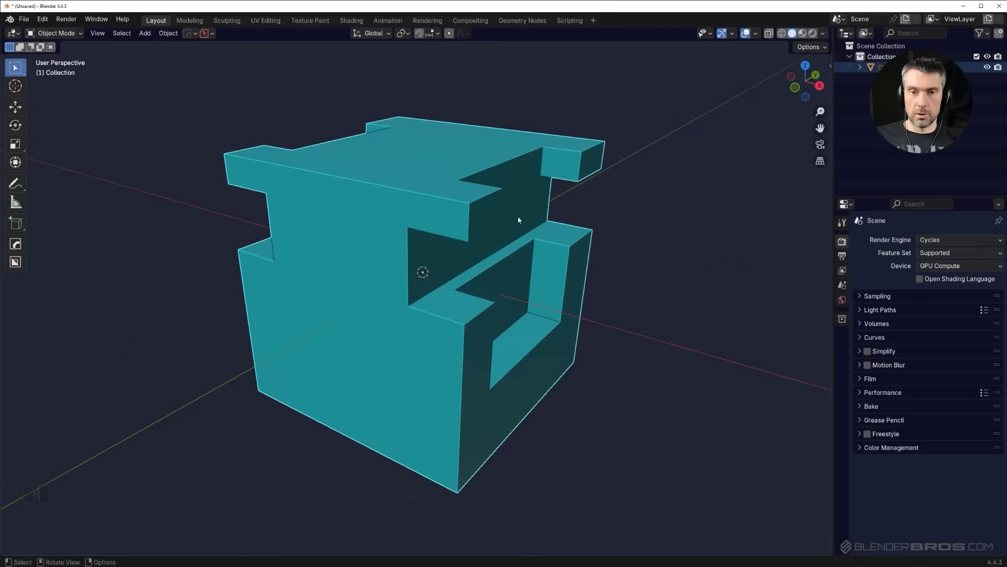
Clear the custom split normals data of the imported cube
click(519, 220)
click(842, 410)
click(865, 467)
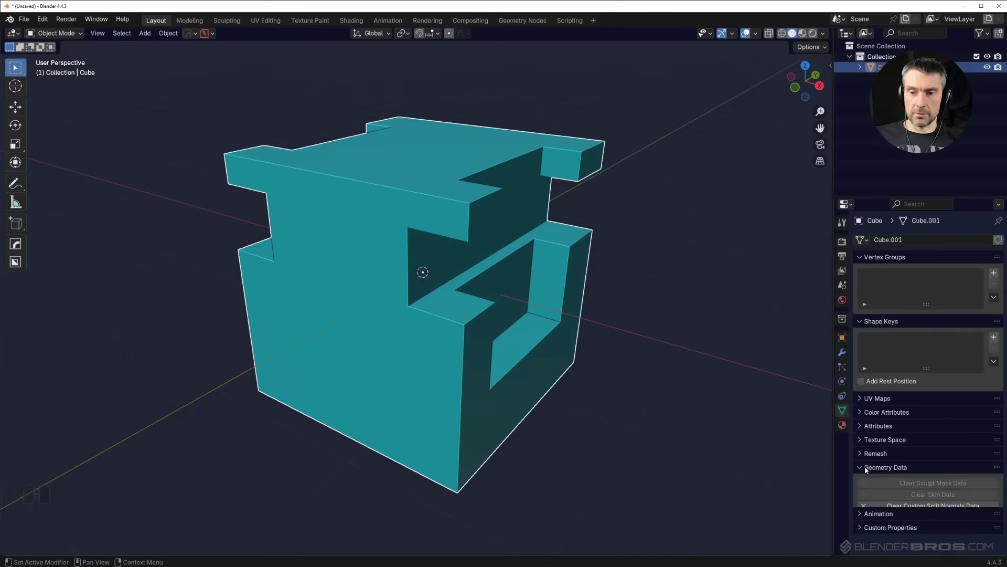
click(928, 505)
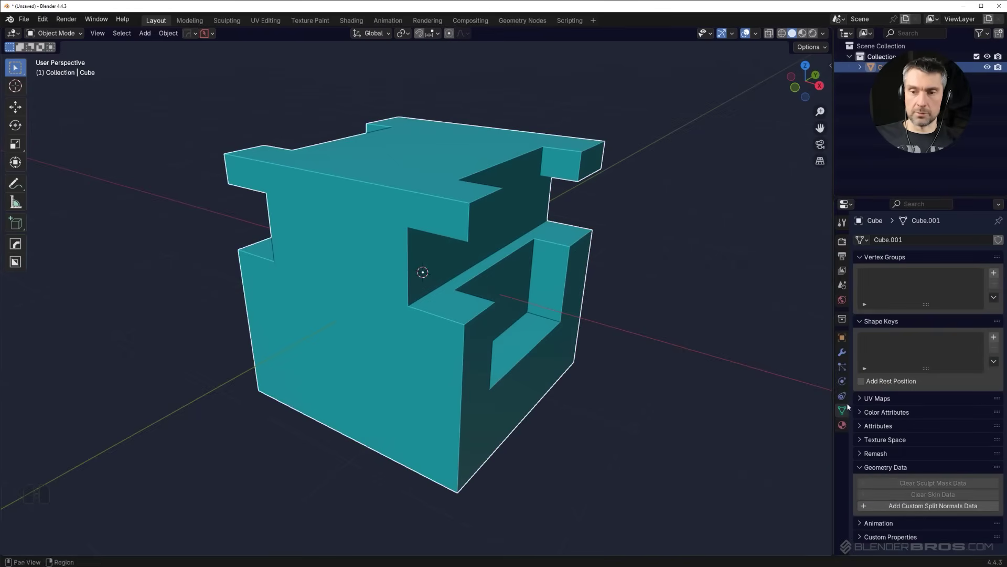
Add a HardOps bevel with 3 segments and 0.01 width to the cube, plus a Weighted Normal modifier with Keep Sharp
key(q)
click(437, 216)
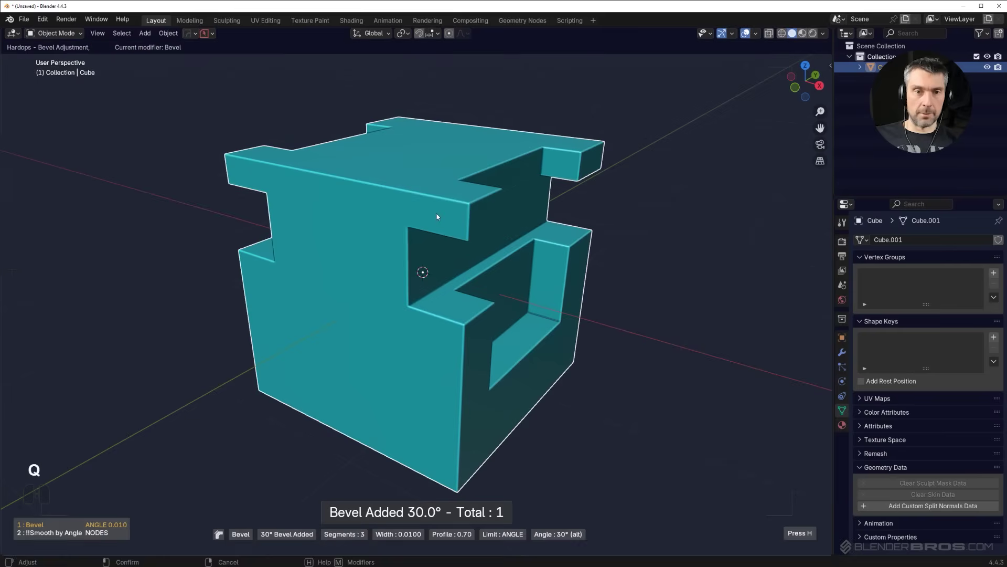
click(436, 211)
click(842, 352)
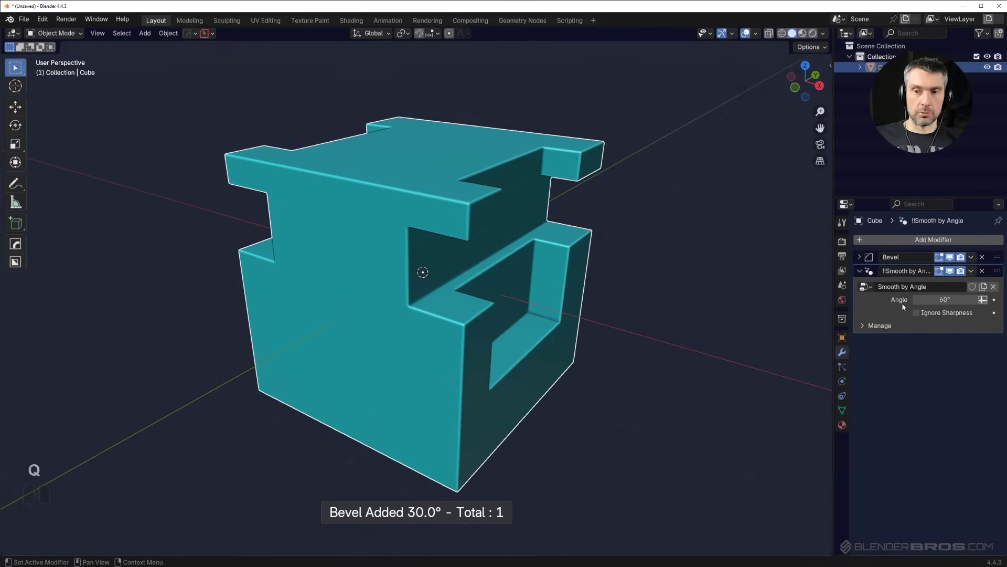
key(q)
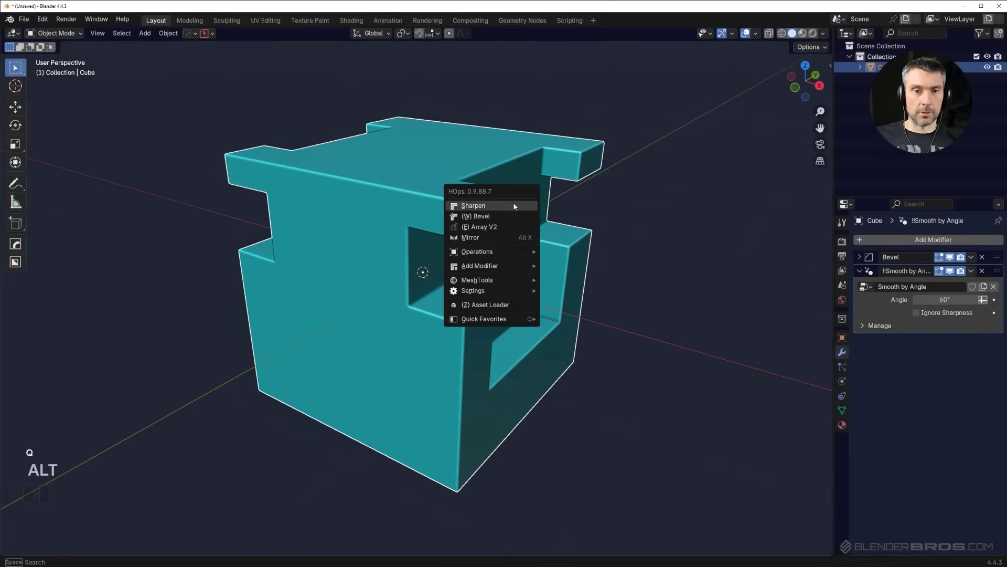
click(514, 206)
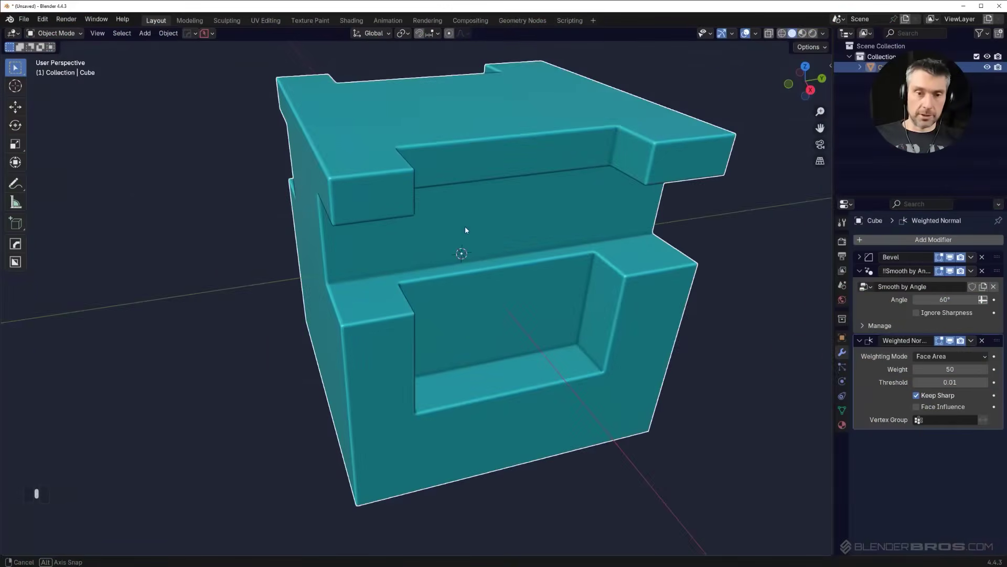
Examine the beveled cube's shading from several angles and its base mesh in Edit Mode
middle_drag(465, 225, 540, 247)
key(Tab)
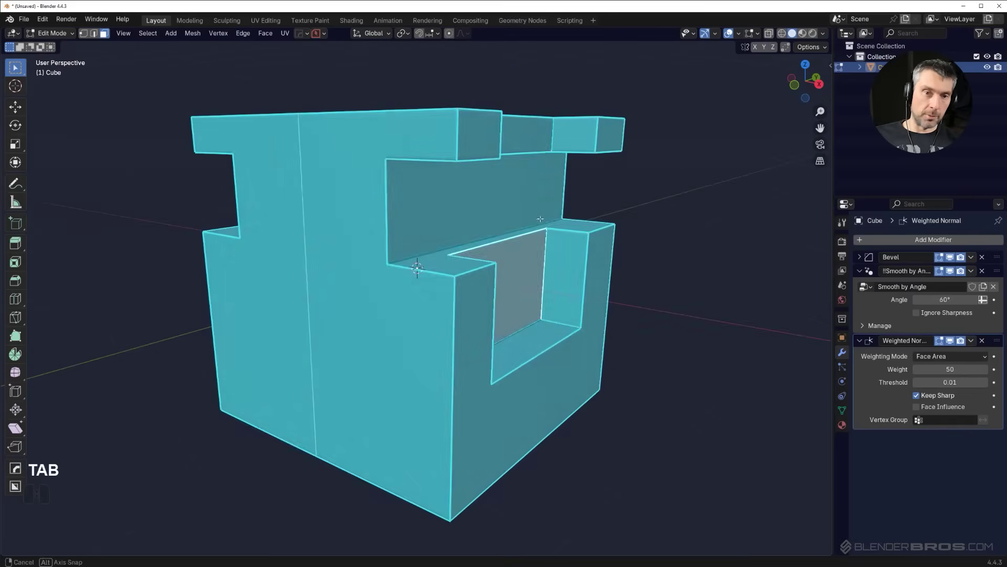
mouse_move(454, 228)
middle_down()
mouse_move(465, 238)
mouse_move(496, 175)
mouse_move(502, 198)
middle_up()
key(Tab)
key(q)
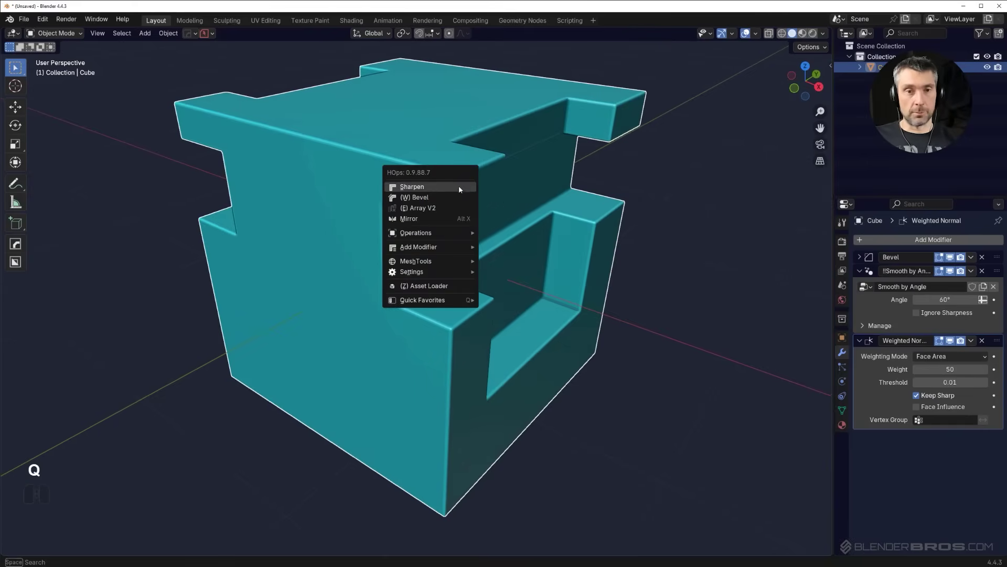
scroll(297, 142, down, 3)
middle_drag(295, 131, 315, 154)
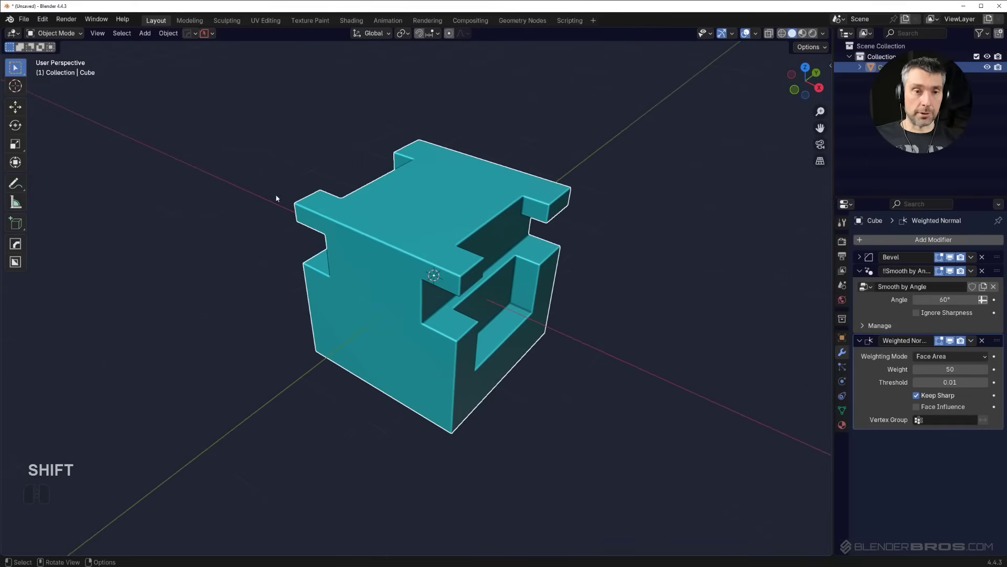
Try a BoxCutter box cut through the cube's front upper edge, inspect its bevels and undo the cut
click(18, 260)
drag(372, 214, 370, 263)
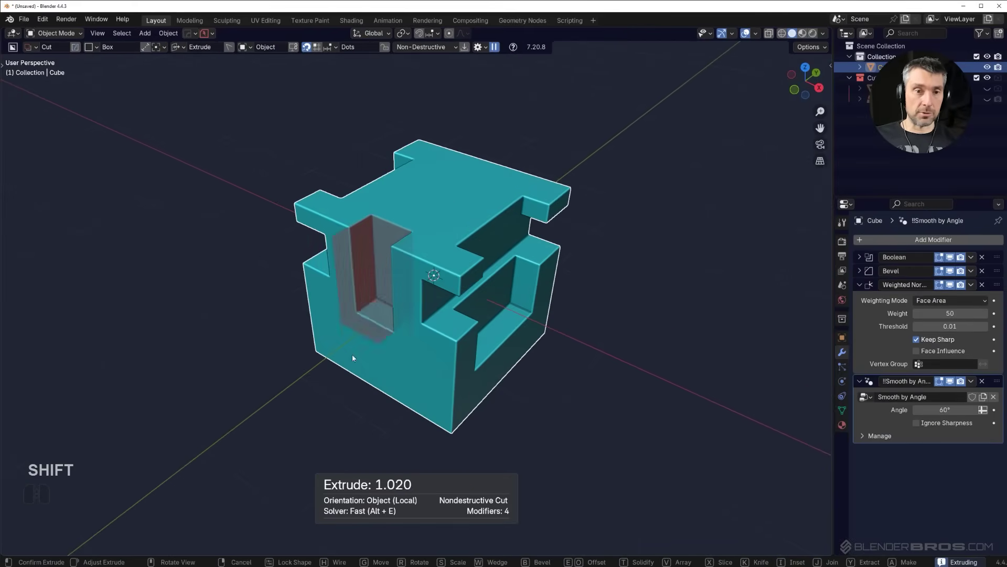
click(367, 318)
scroll(368, 319, up, 3)
middle_drag(368, 319, 400, 262)
middle_drag(400, 263, 398, 240)
key(ctrl+z)
scroll(479, 227, down, 4)
shift+middle_drag(479, 227, 496, 207)
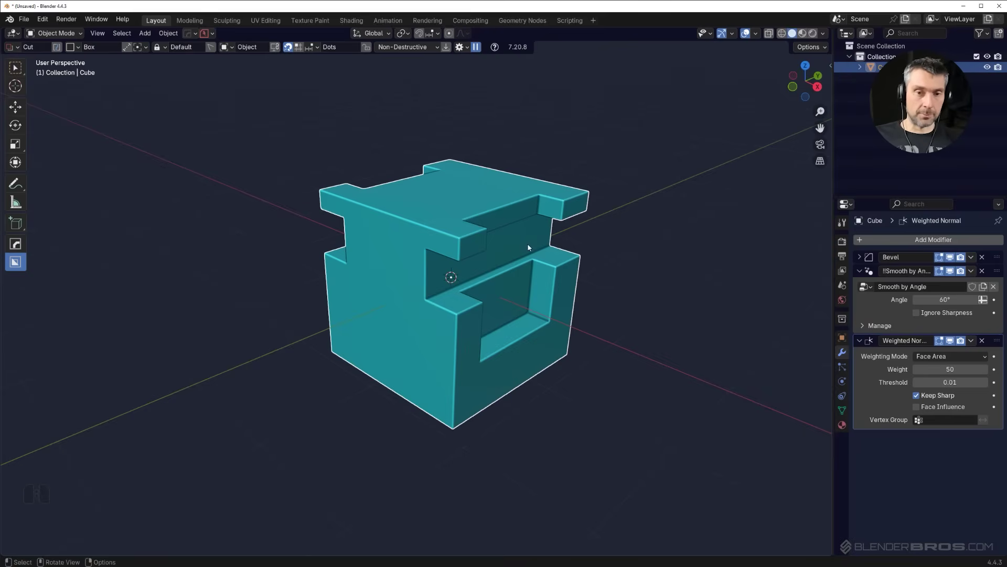
middle_drag(506, 252, 515, 226)
scroll(526, 224, up, 3)
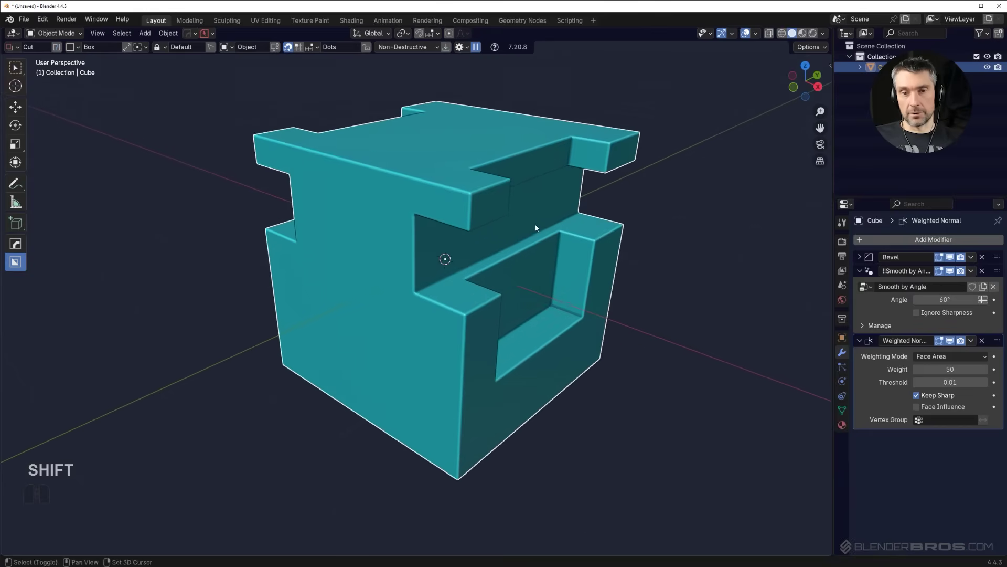